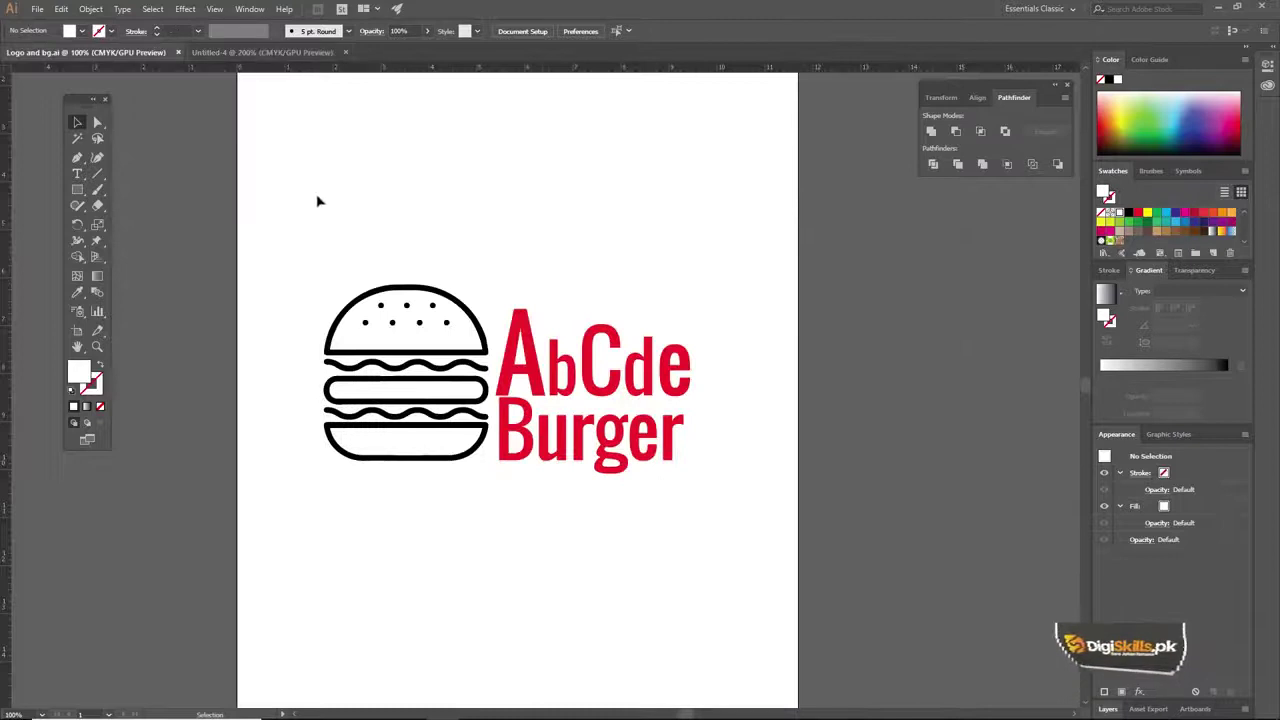
# - Copy the AbCde Burger logo from Logo and bg.ai into the Untitled-4 document
pyautogui.click(372, 455)
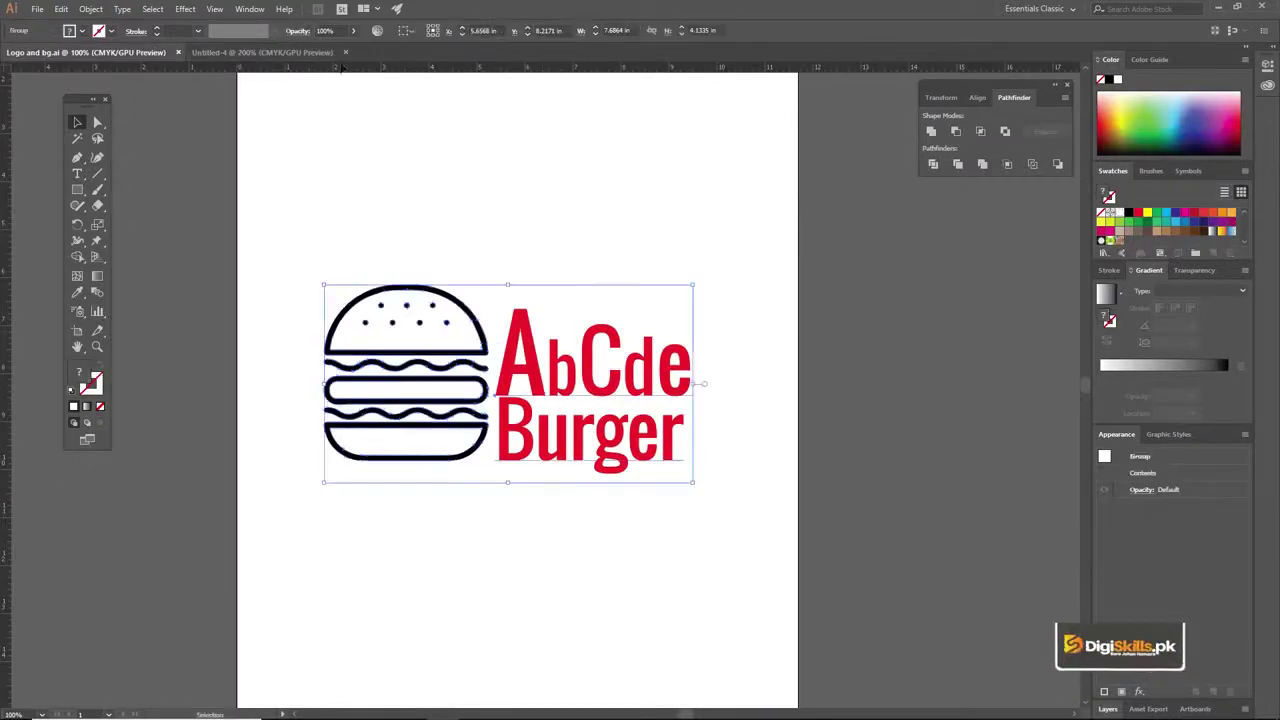
pyautogui.click(285, 52)
pyautogui.hotkey('ctrl', 'v')
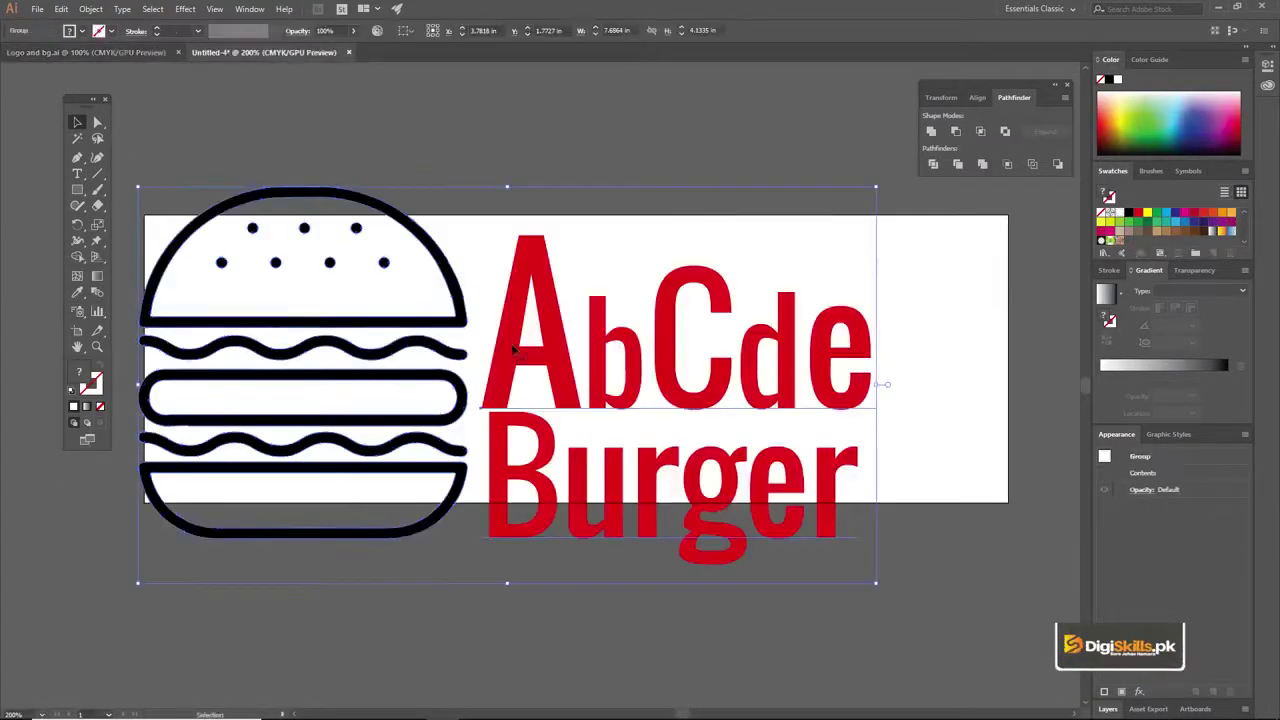
# - Scale the pasted logo down to about 3.11 in wide and position it in the left half of the artboard
pyautogui.moveTo(877, 188); pyautogui.dragTo(716, 292)
pyautogui.moveTo(607, 370); pyautogui.dragTo(447, 345)
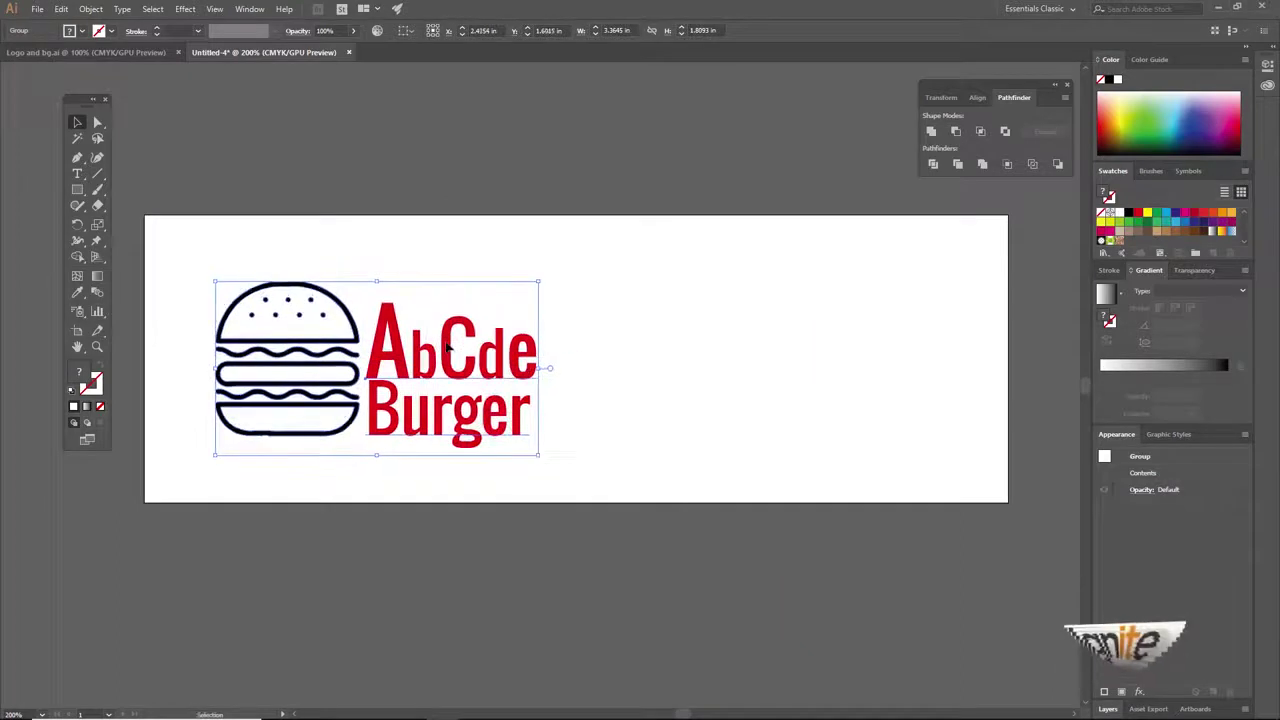
pyautogui.click(432, 263)
pyautogui.click(465, 303)
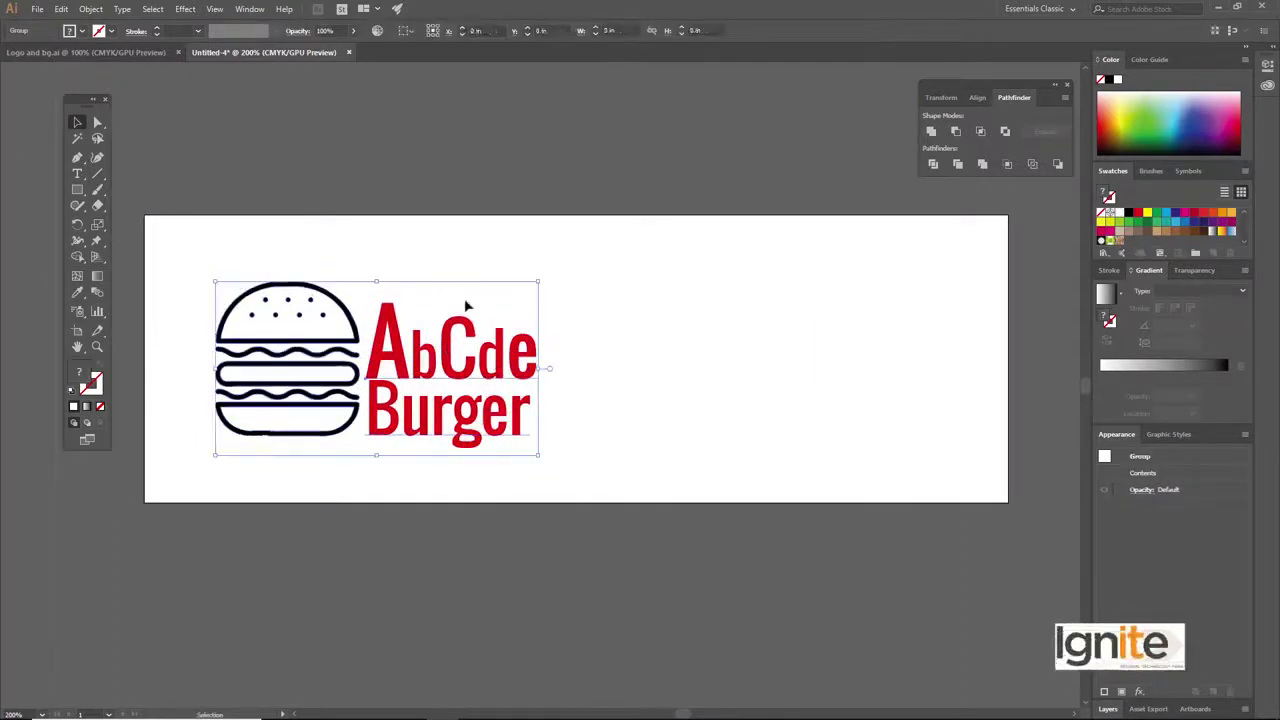
pyautogui.moveTo(482, 329); pyautogui.dragTo(470, 322)
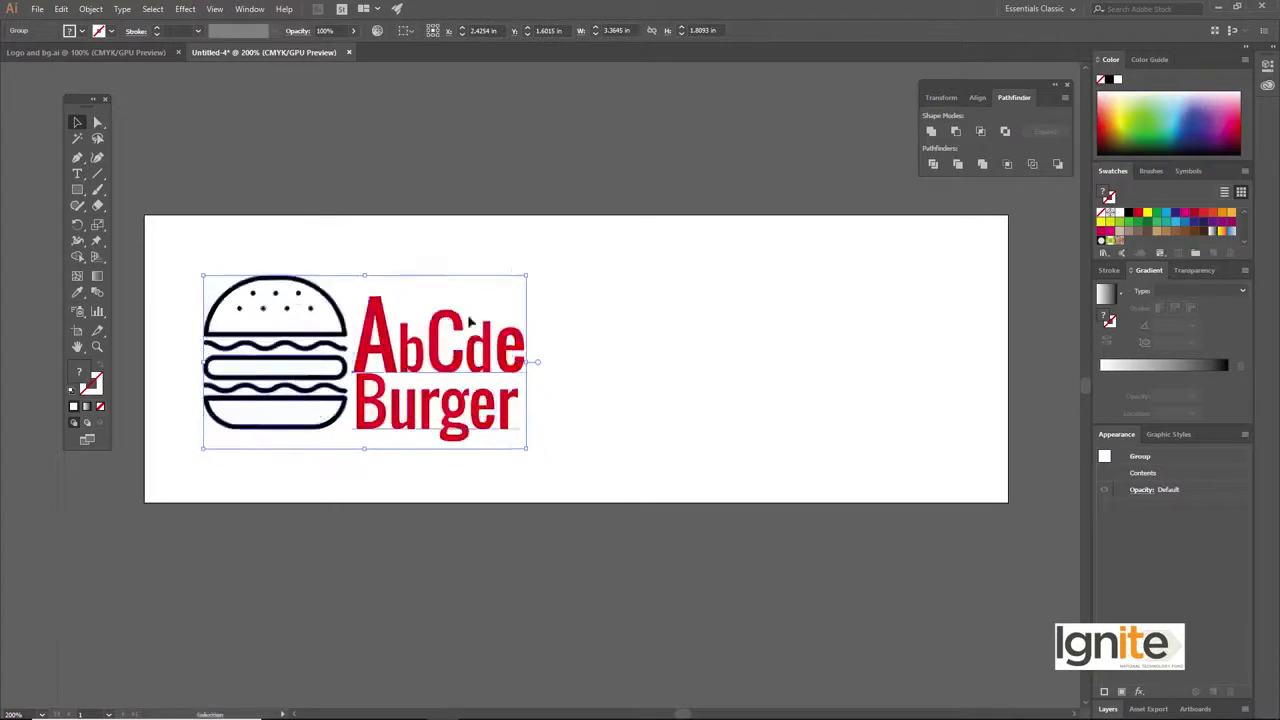
pyautogui.moveTo(528, 276); pyautogui.dragTo(515, 281)
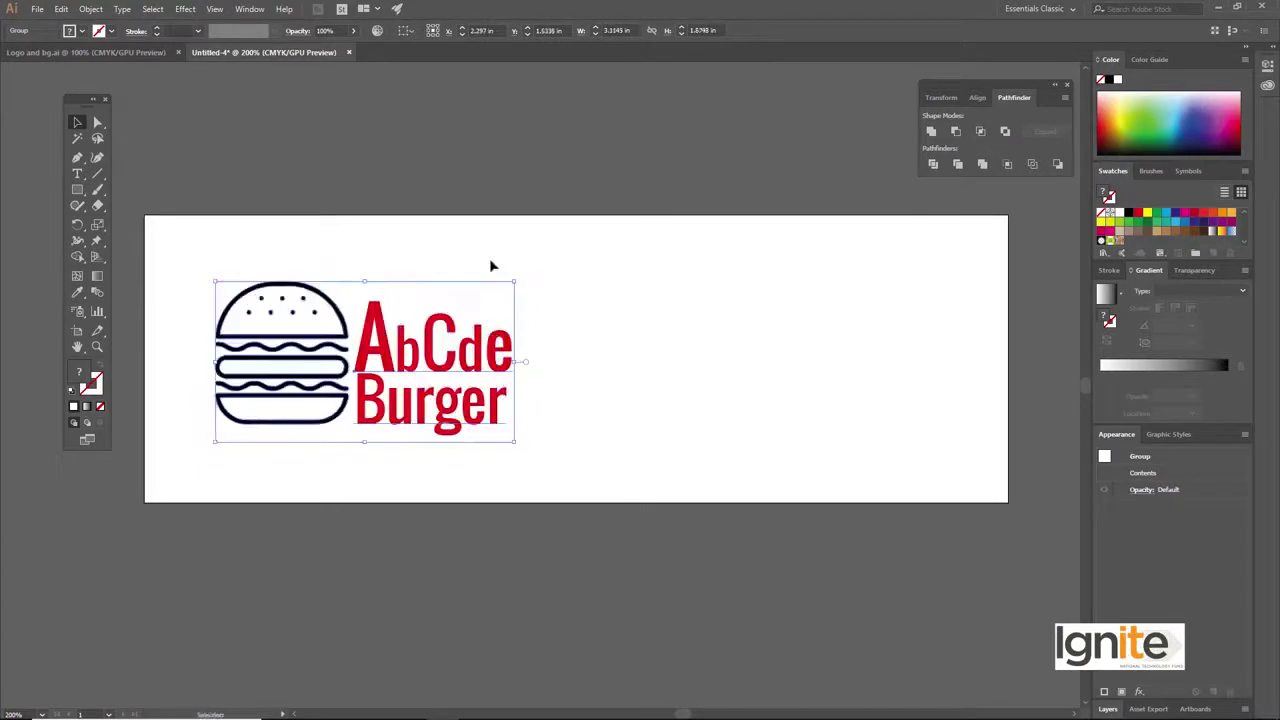
pyautogui.moveTo(447, 340); pyautogui.dragTo(438, 334)
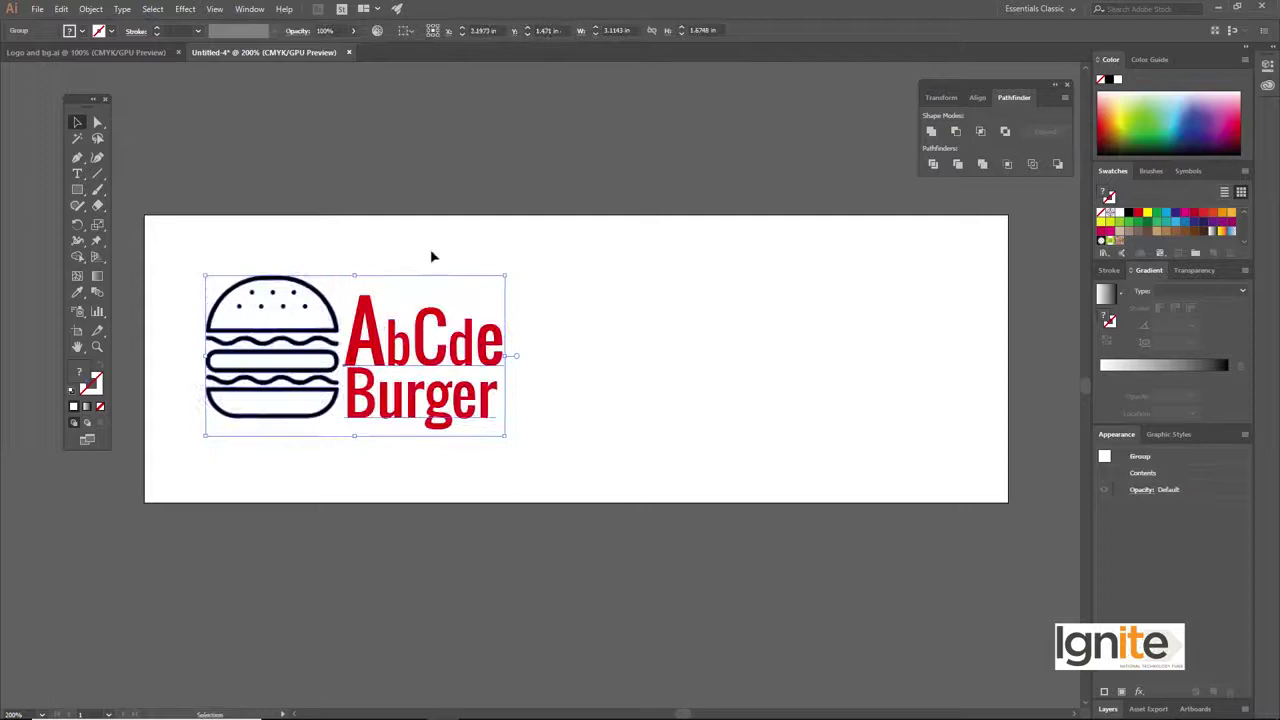
pyautogui.click(434, 254)
# - Draw a white 9 × 3 in rectangle covering the whole artboard and send it to the back
pyautogui.click(77, 189)
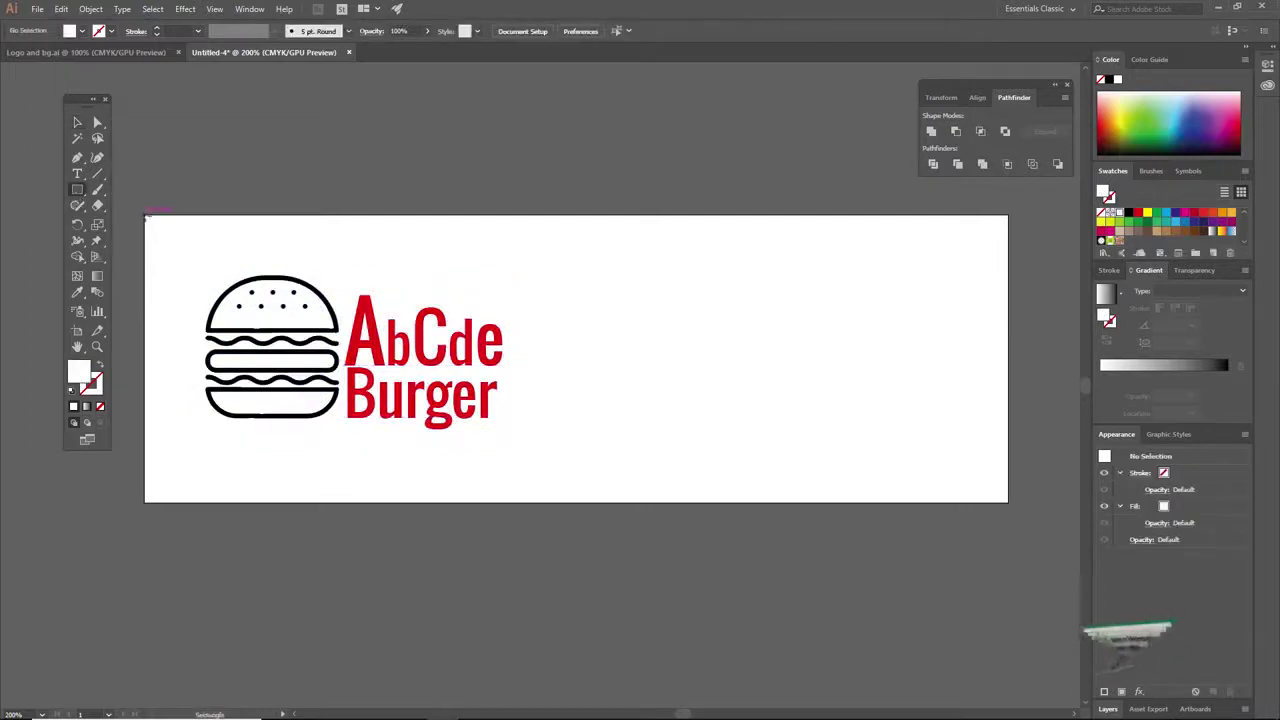
pyautogui.moveTo(146, 215)
pyautogui.mouseDown()
pyautogui.moveTo(722, 385)
pyautogui.moveTo(988, 476)
pyautogui.moveTo(1007, 500)
pyautogui.mouseUp()
pyautogui.press('v')
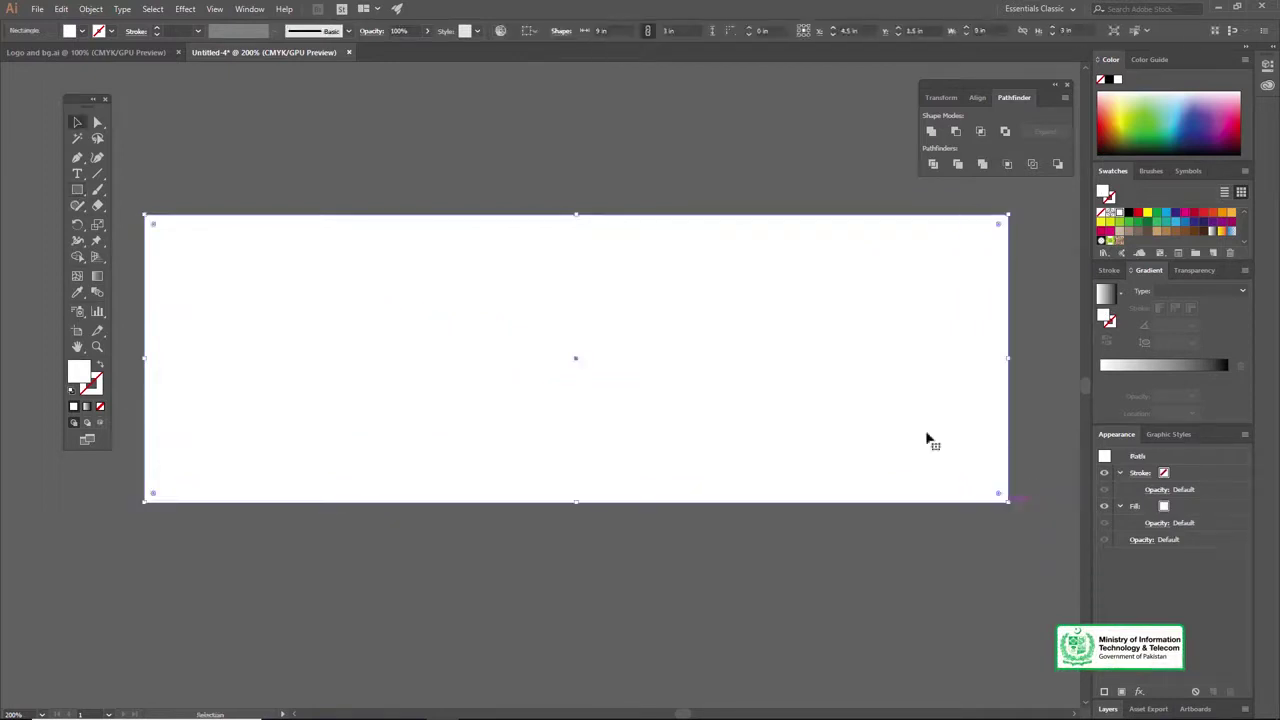
pyautogui.rightClick(512, 290)
pyautogui.moveTo(645, 491)
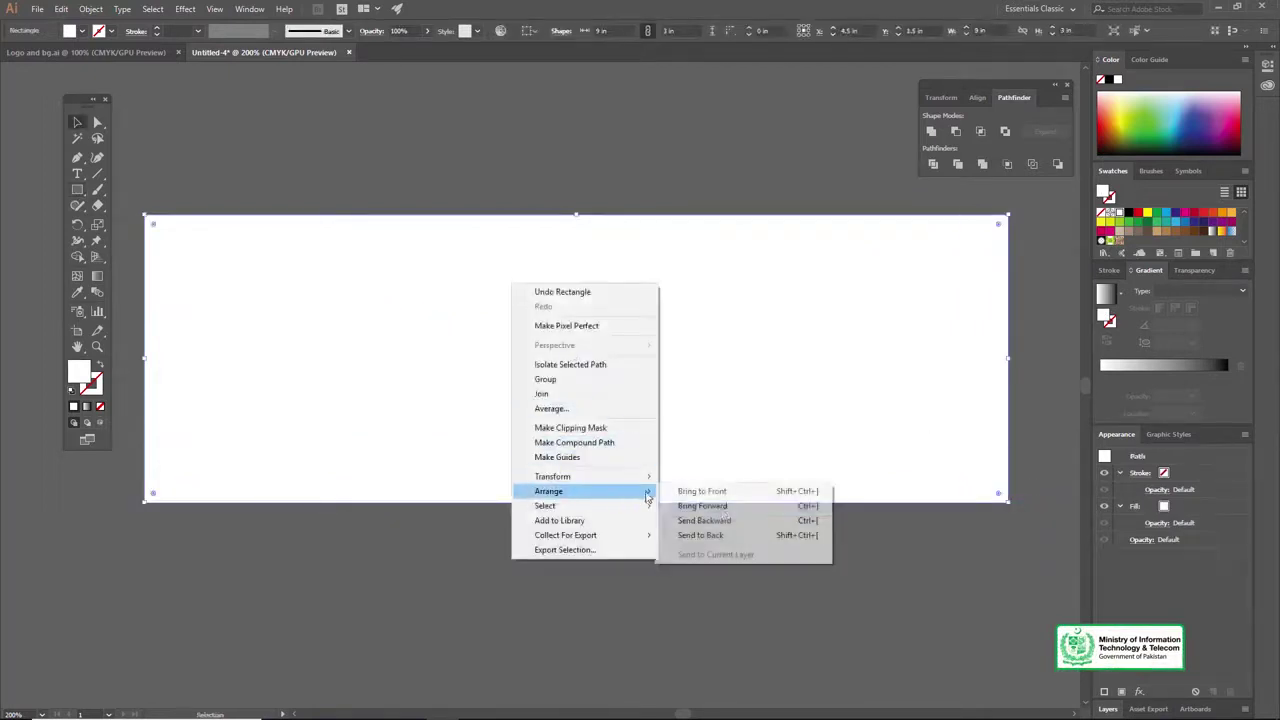
pyautogui.click(722, 522)
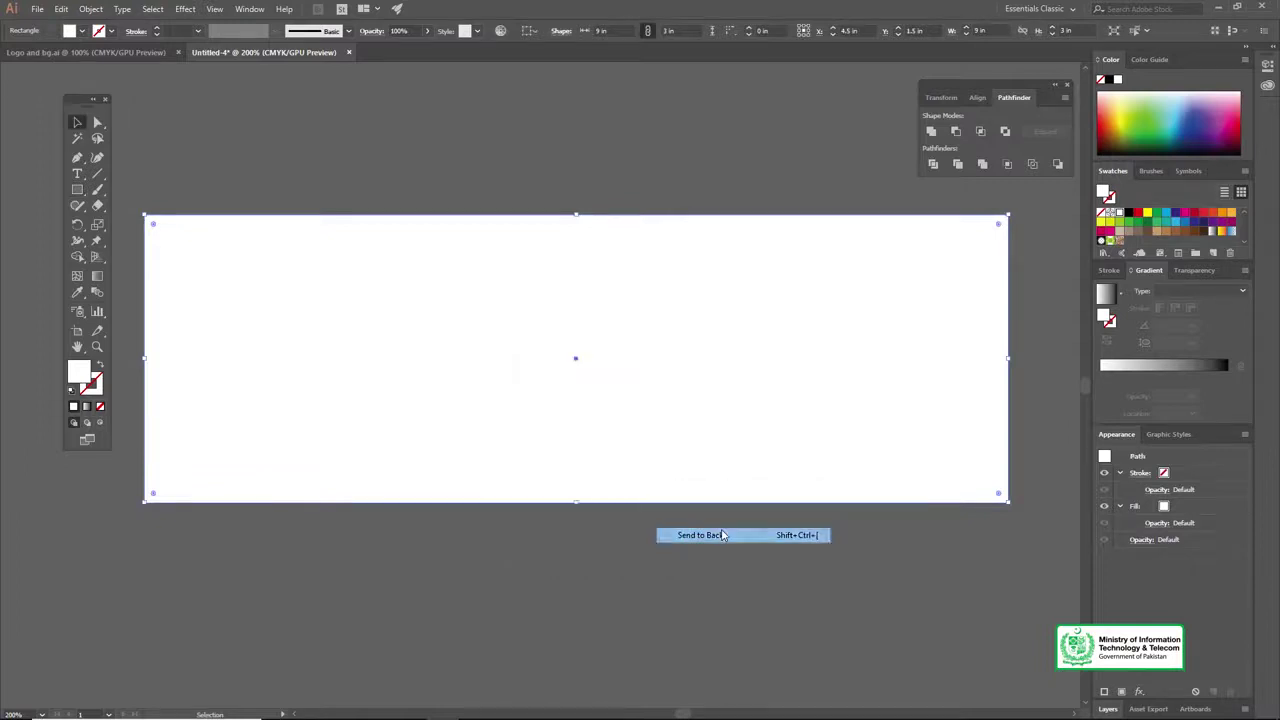
pyautogui.click(418, 203)
pyautogui.click(375, 314)
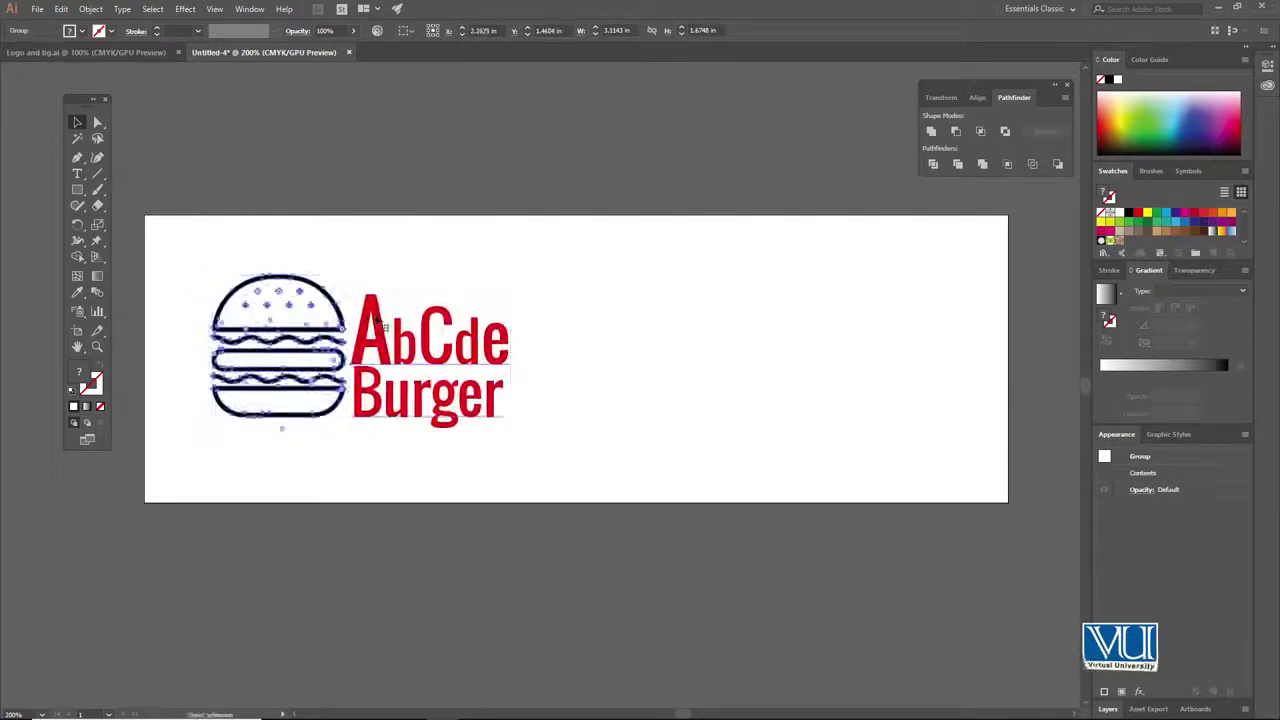
# - Draw a 9 in wide, about 0.4 in high strip along the artboard's bottom edge and fill it red
pyautogui.click(78, 189)
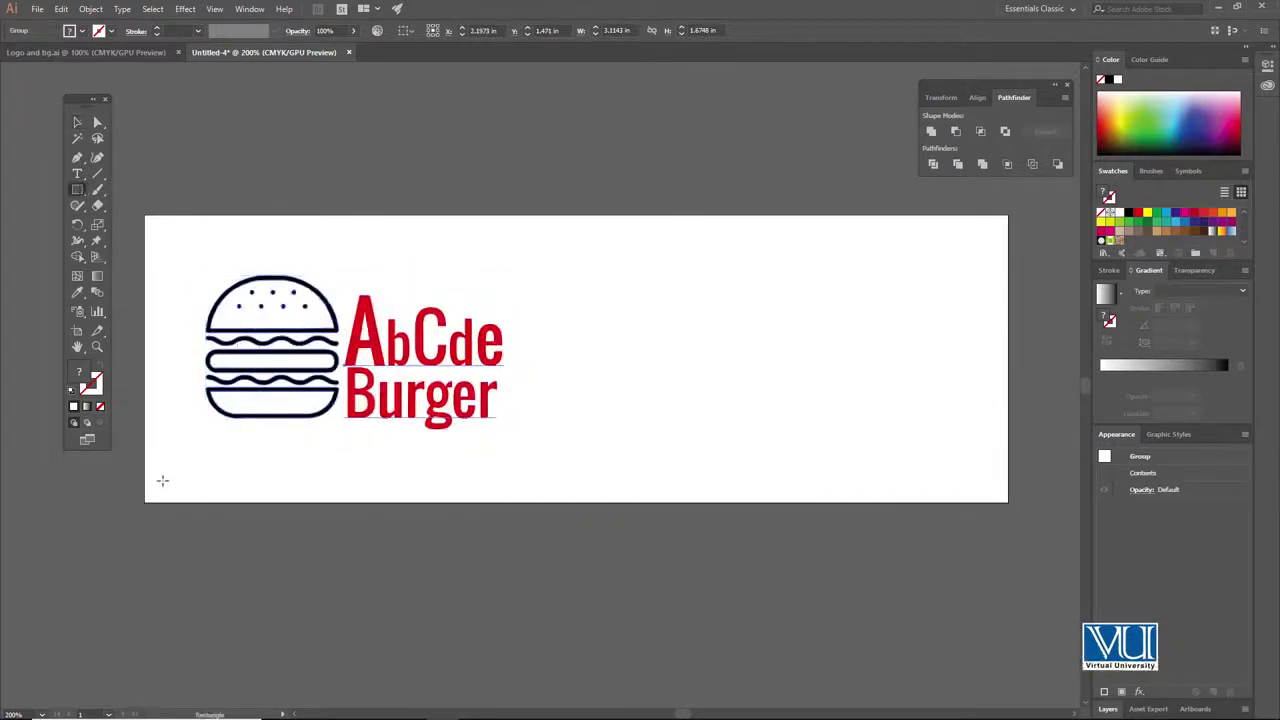
pyautogui.moveTo(146, 463); pyautogui.dragTo(1009, 501)
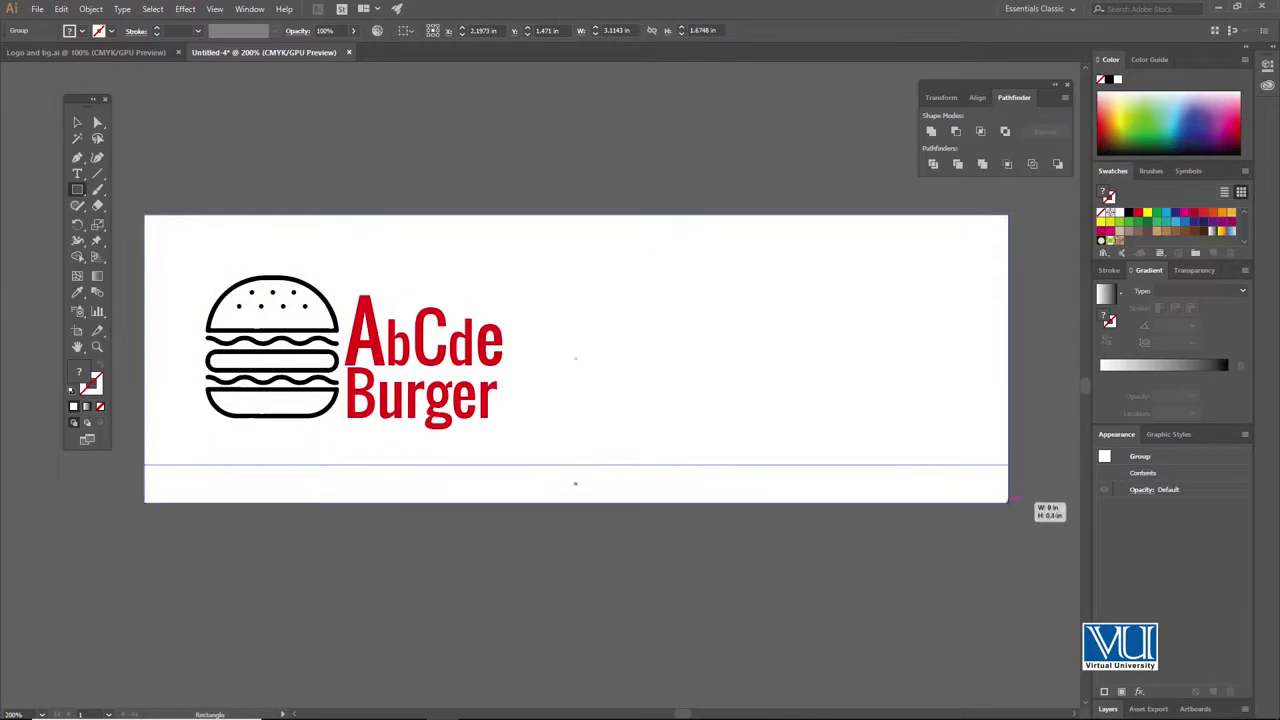
pyautogui.click(74, 32)
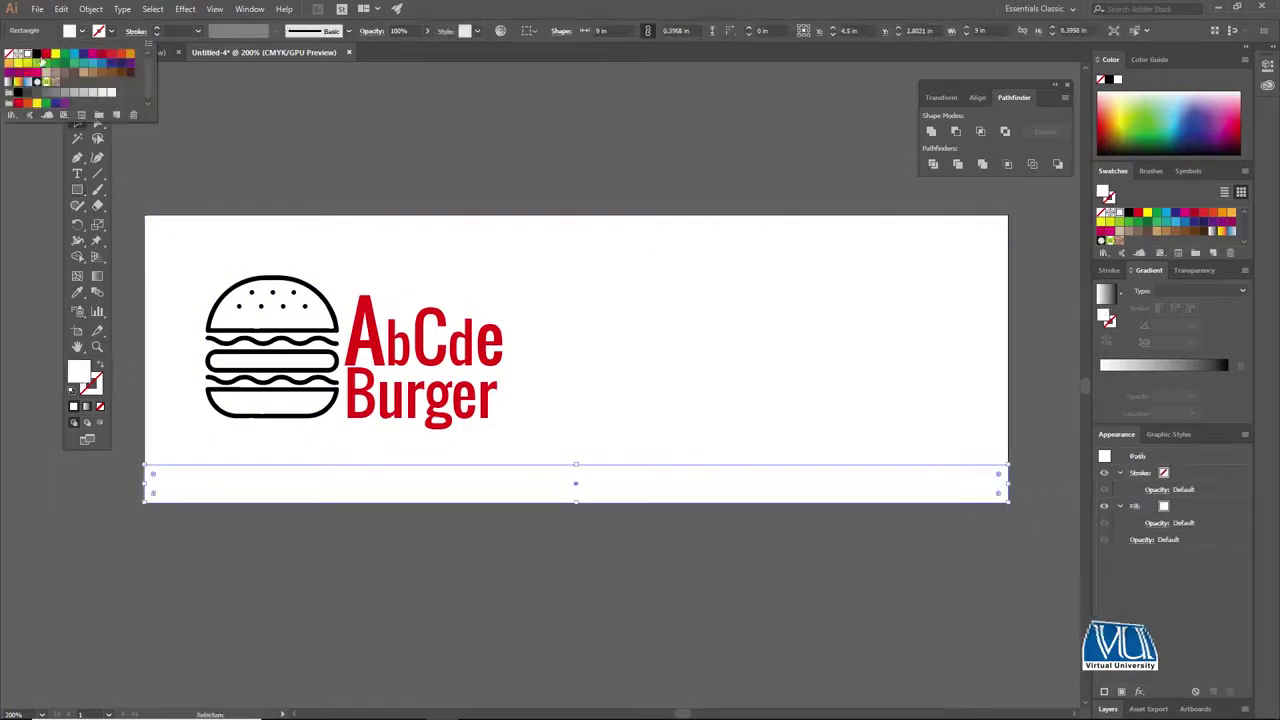
pyautogui.click(40, 58)
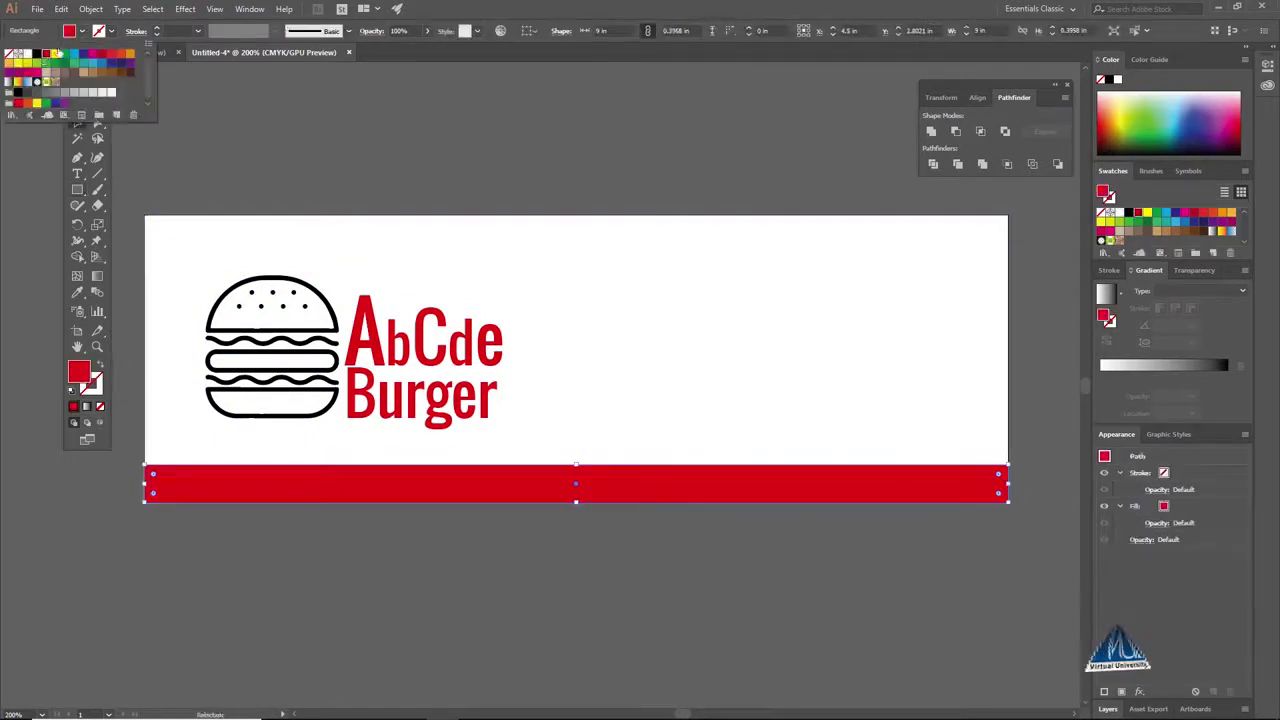
# - Nudge the burger logo slightly upward above the red strip
pyautogui.click(391, 362)
pyautogui.press('Up')
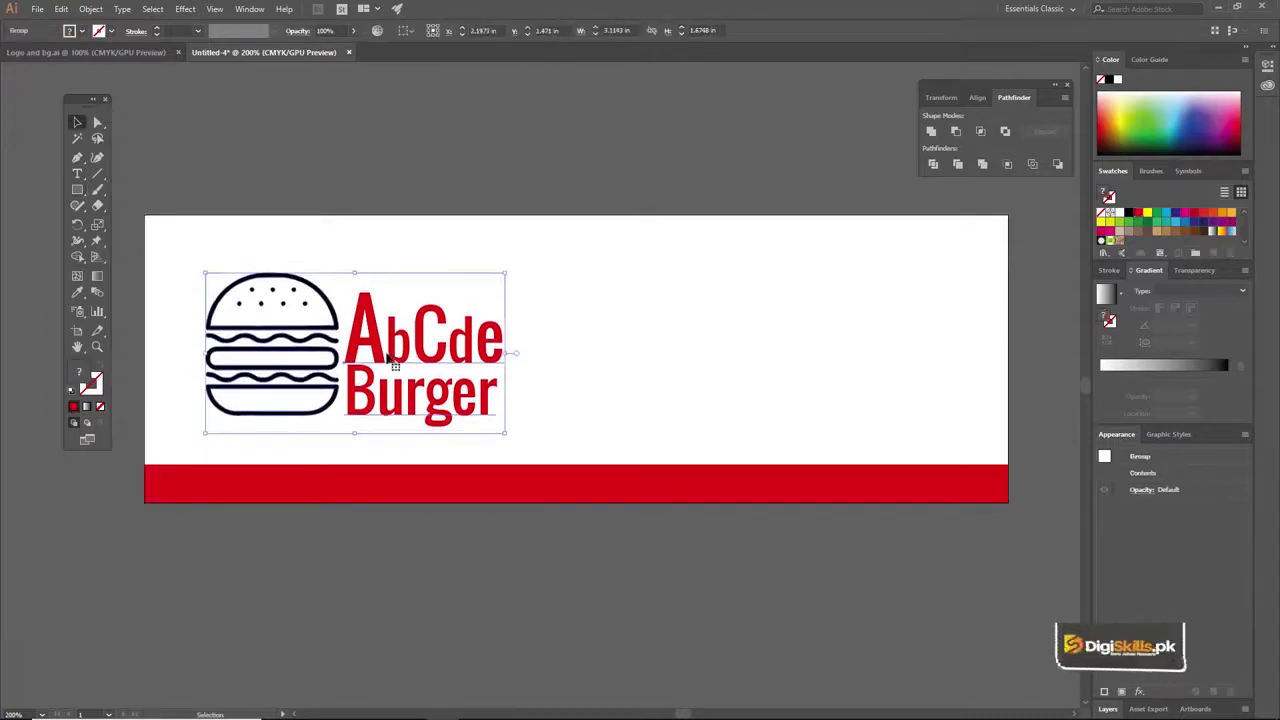
pyautogui.press('Up')
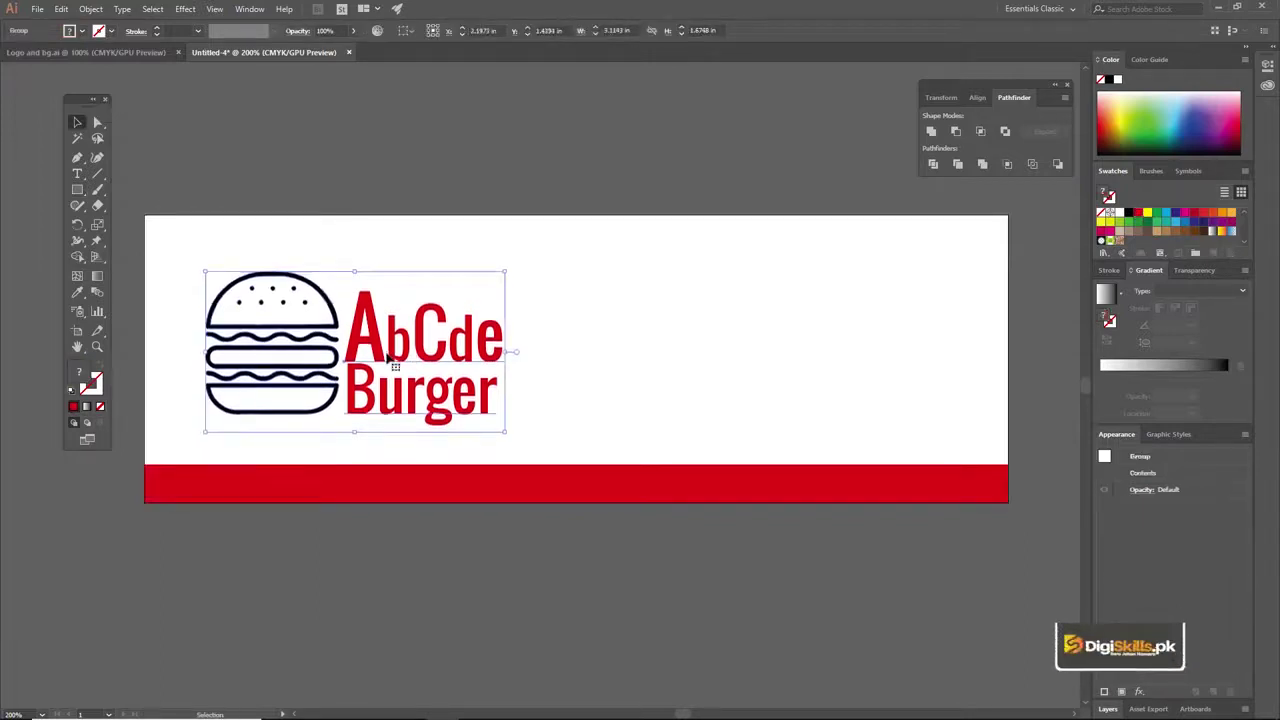
pyautogui.click(414, 481)
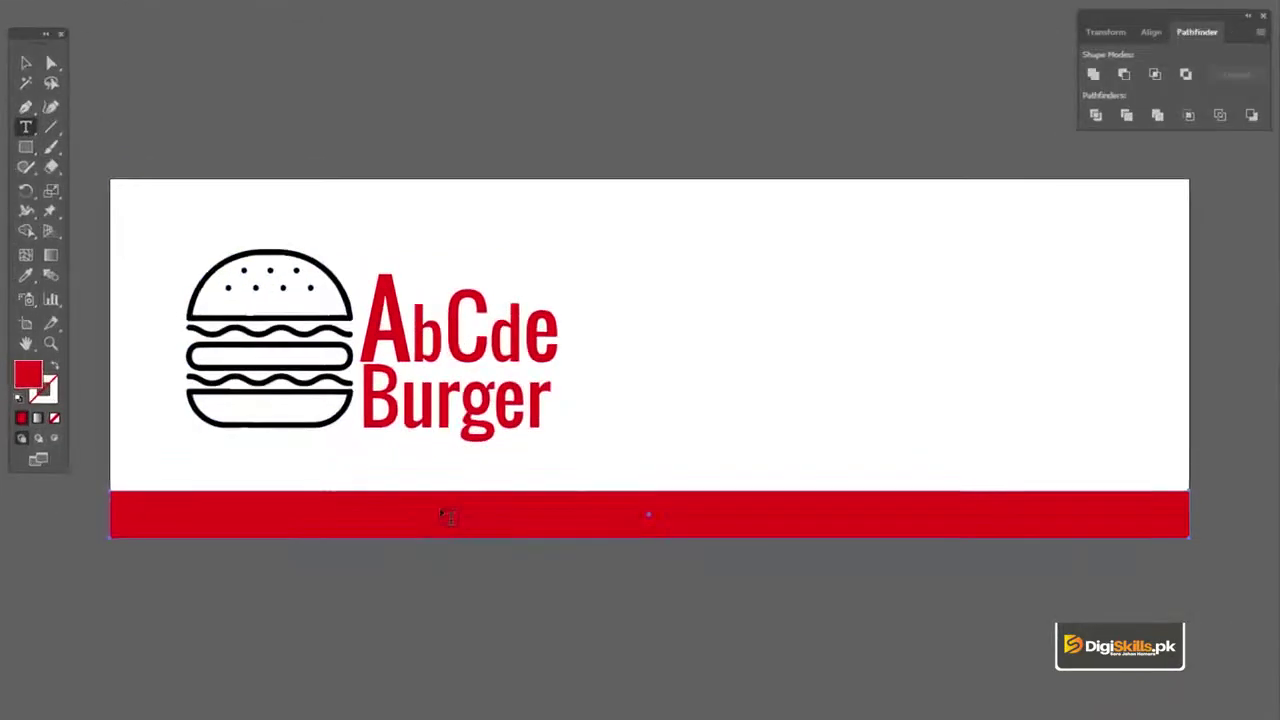
pyautogui.click(428, 493)
pyautogui.write('www.abcde')
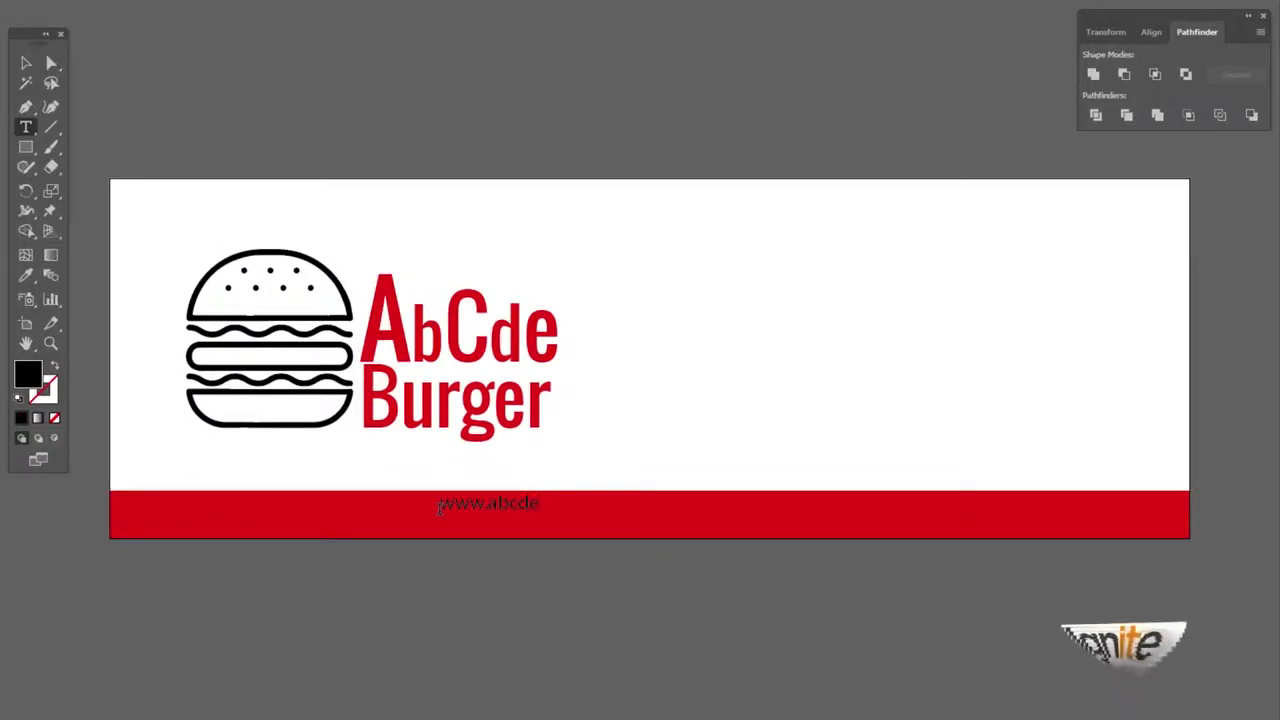
pyautogui.write('f')
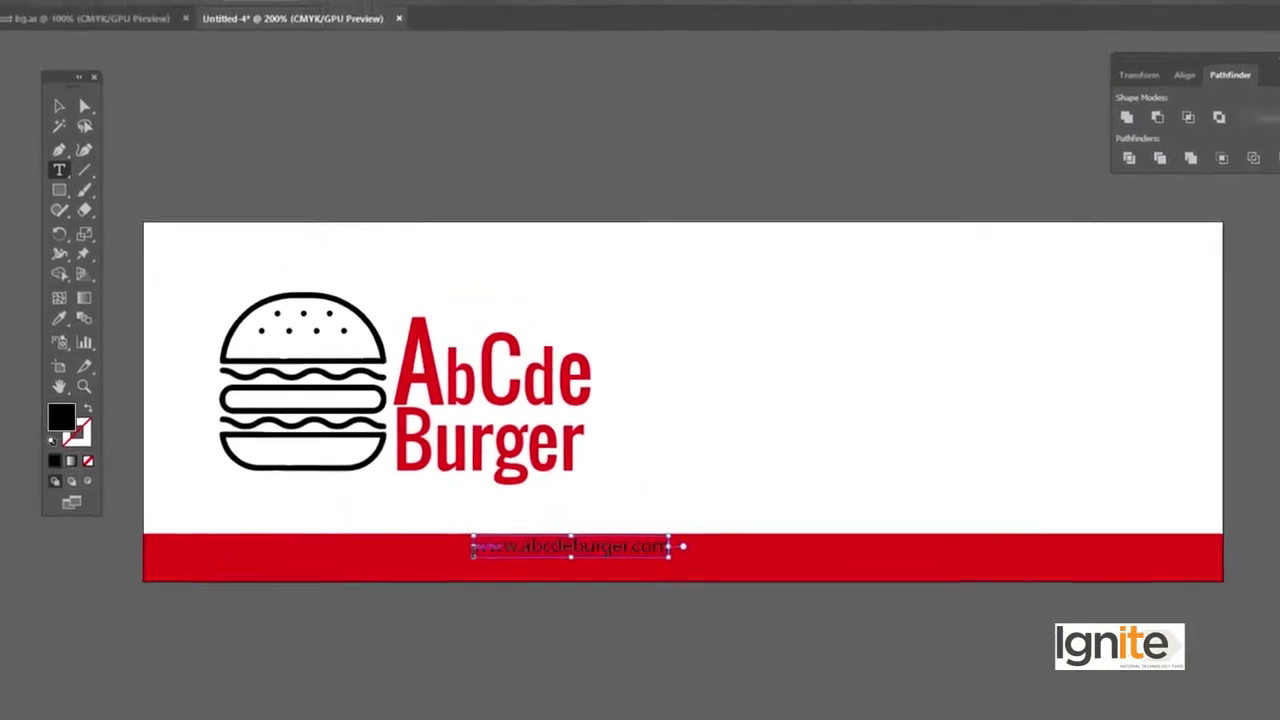
pyautogui.click(89, 149)
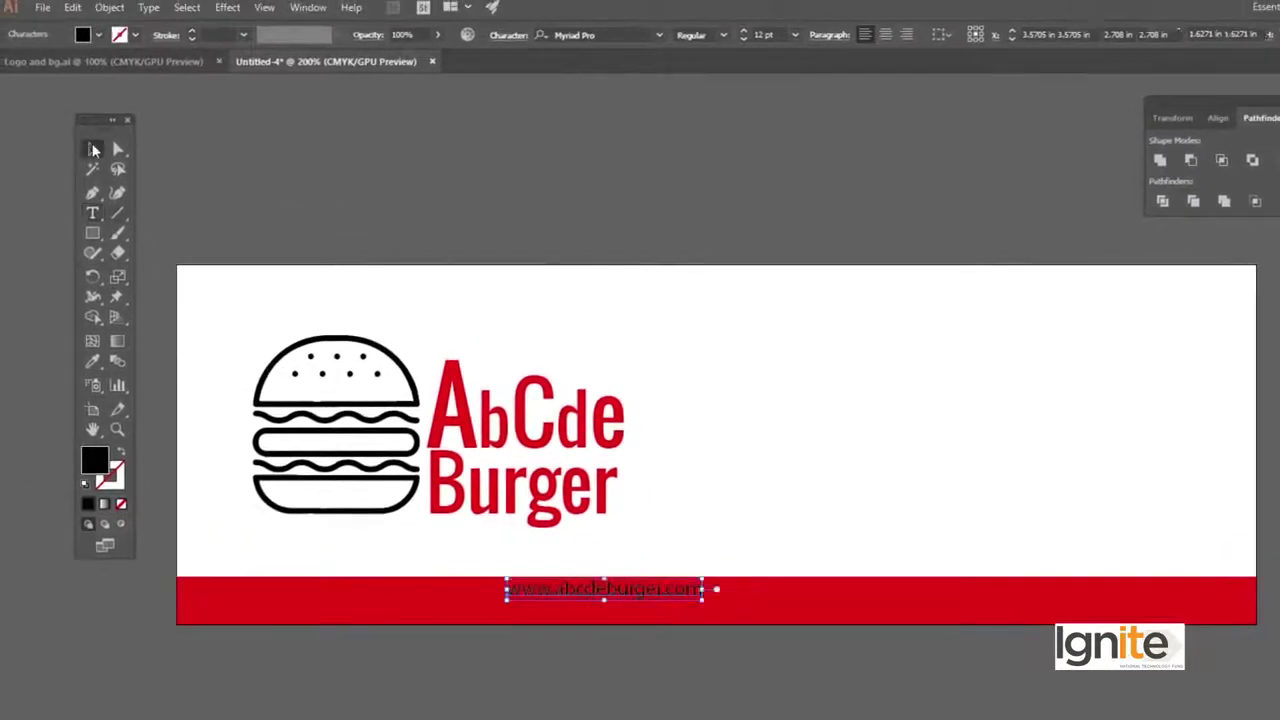
pyautogui.click(98, 35)
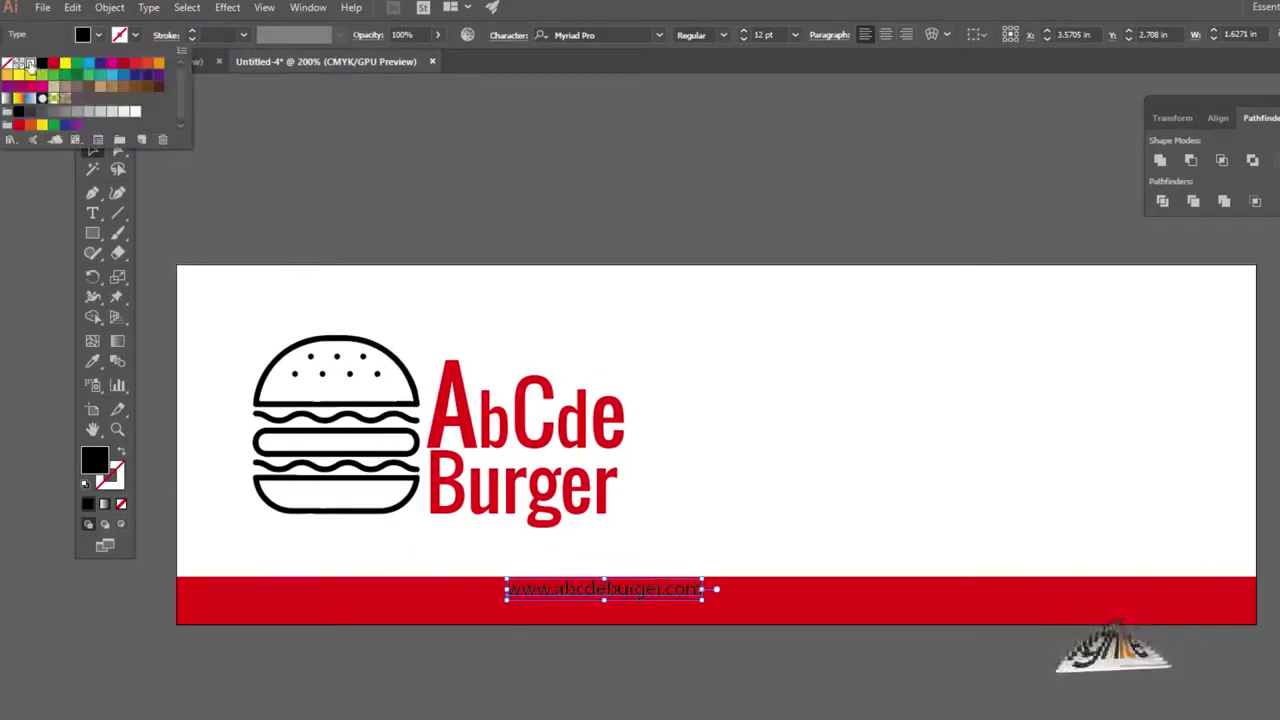
pyautogui.click(30, 62)
# - Move the web address to the strip's mid-height and set its character tracking to 500
pyautogui.press('z')
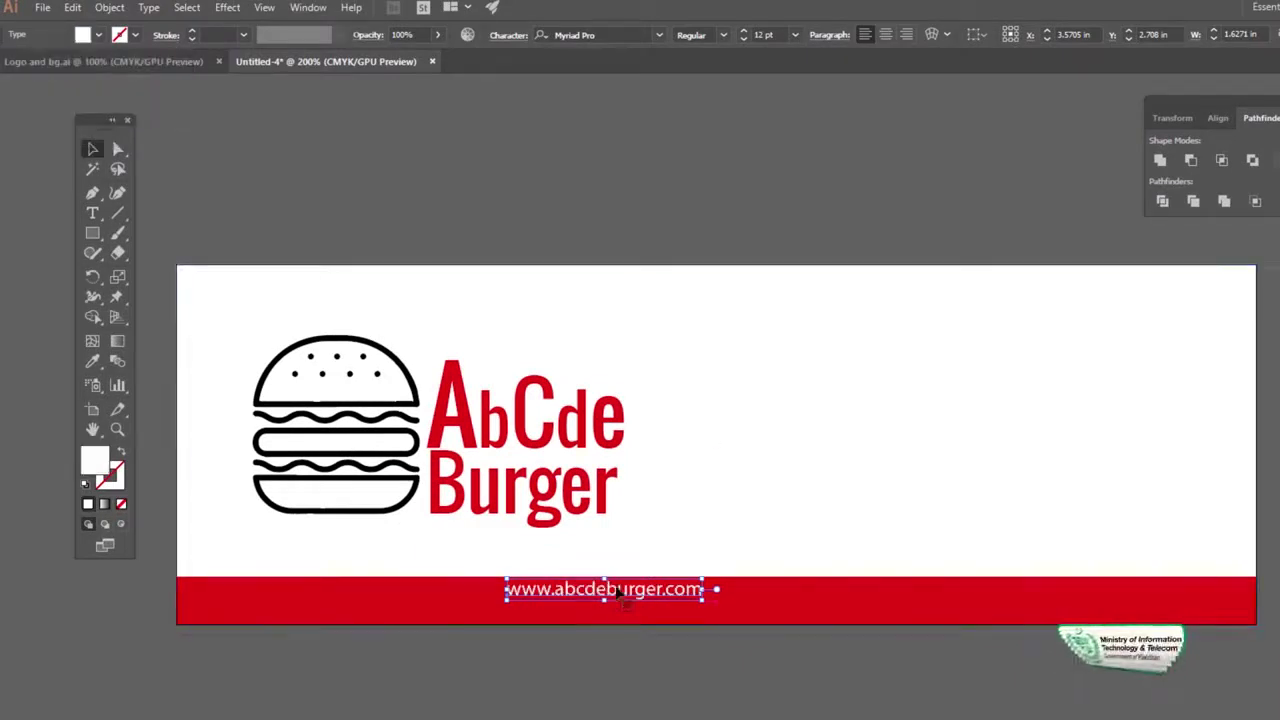
pyautogui.click(618, 605)
pyautogui.press('v')
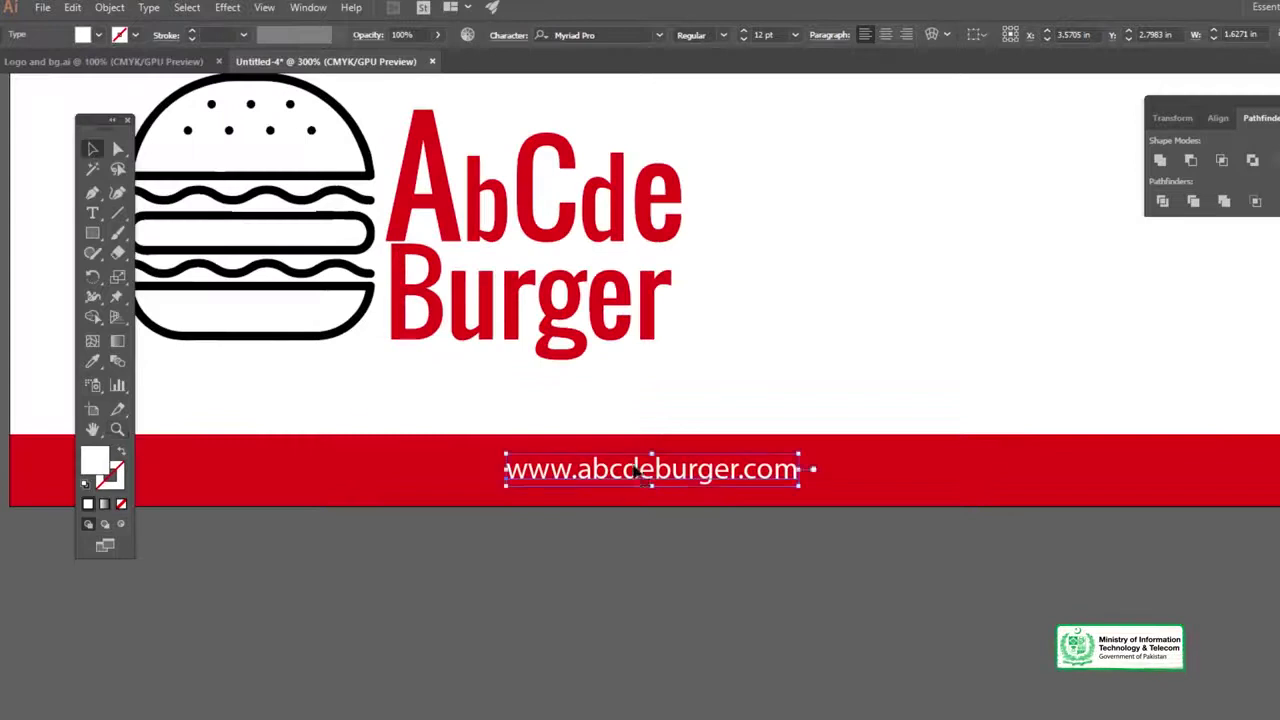
pyautogui.tripleClick(640, 470)
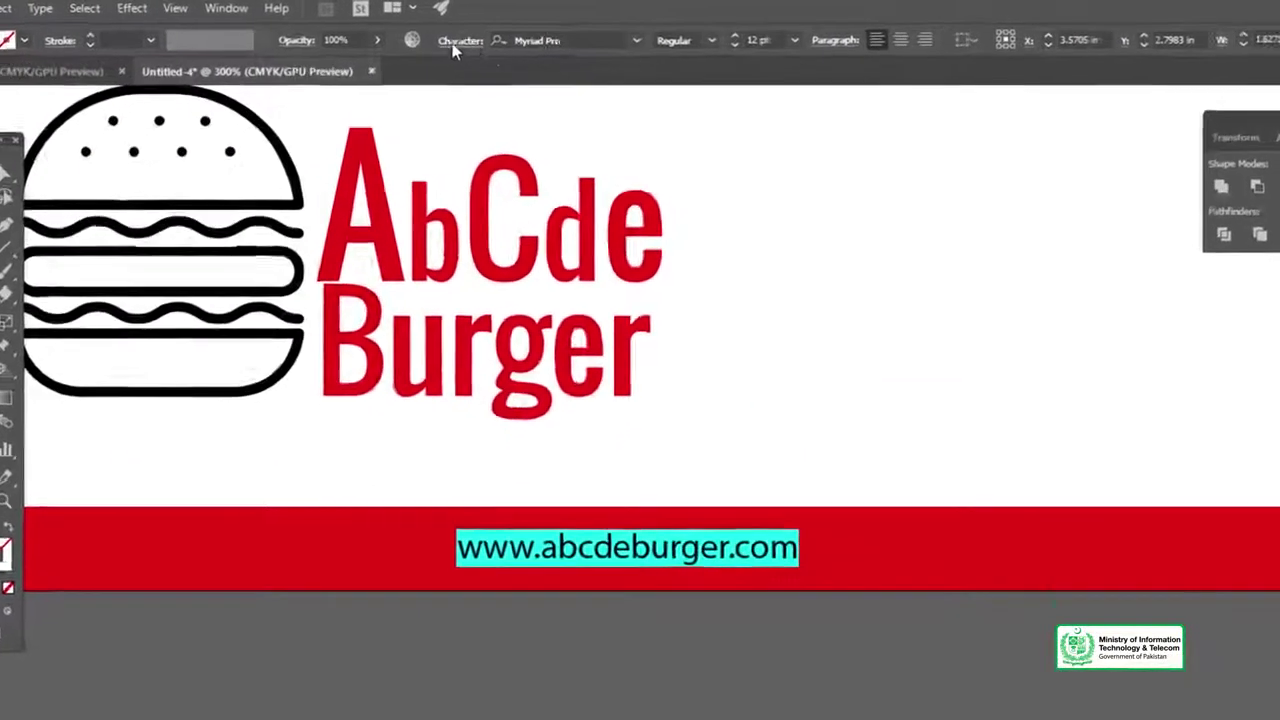
pyautogui.click(514, 37)
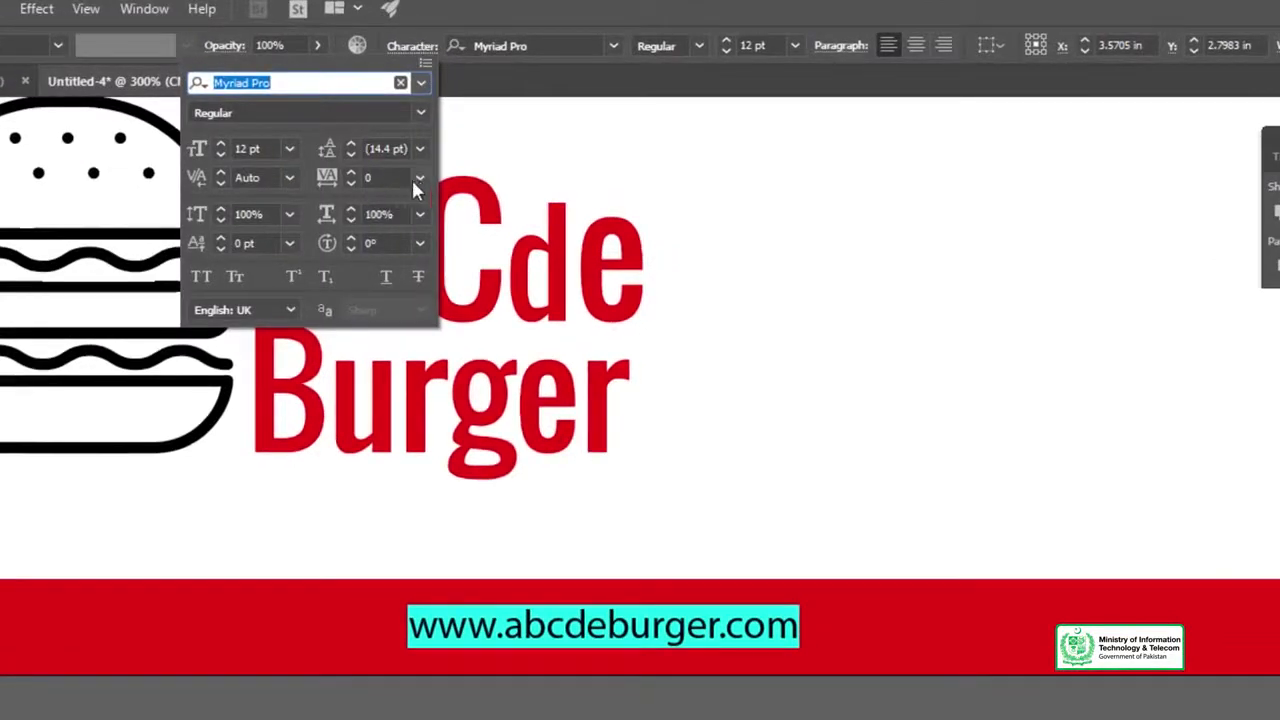
pyautogui.click(324, 184)
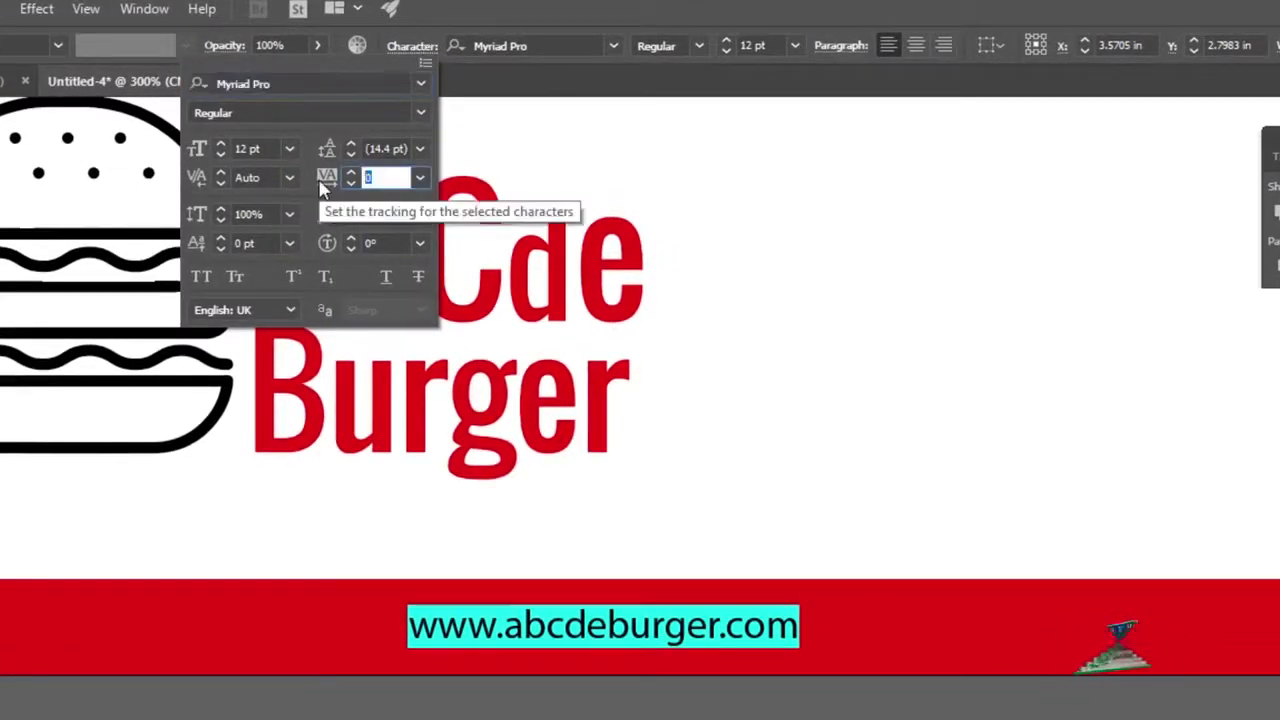
pyautogui.write('100')
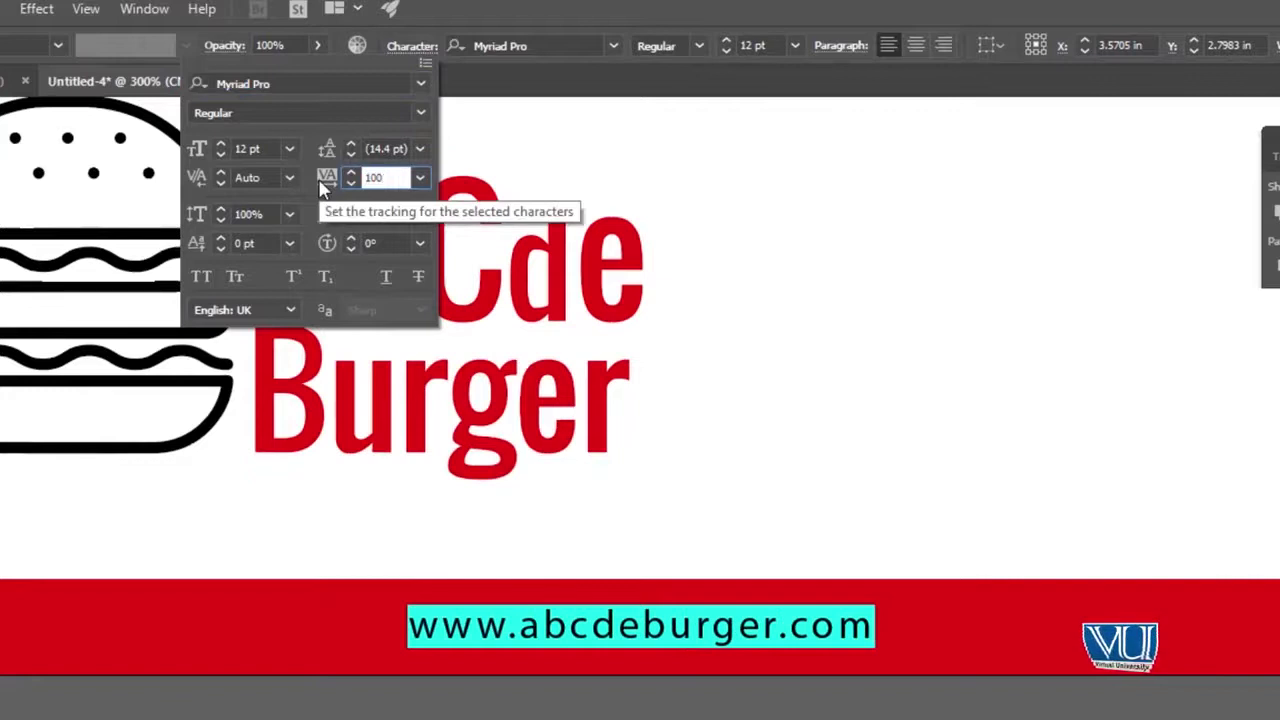
pyautogui.write('1')
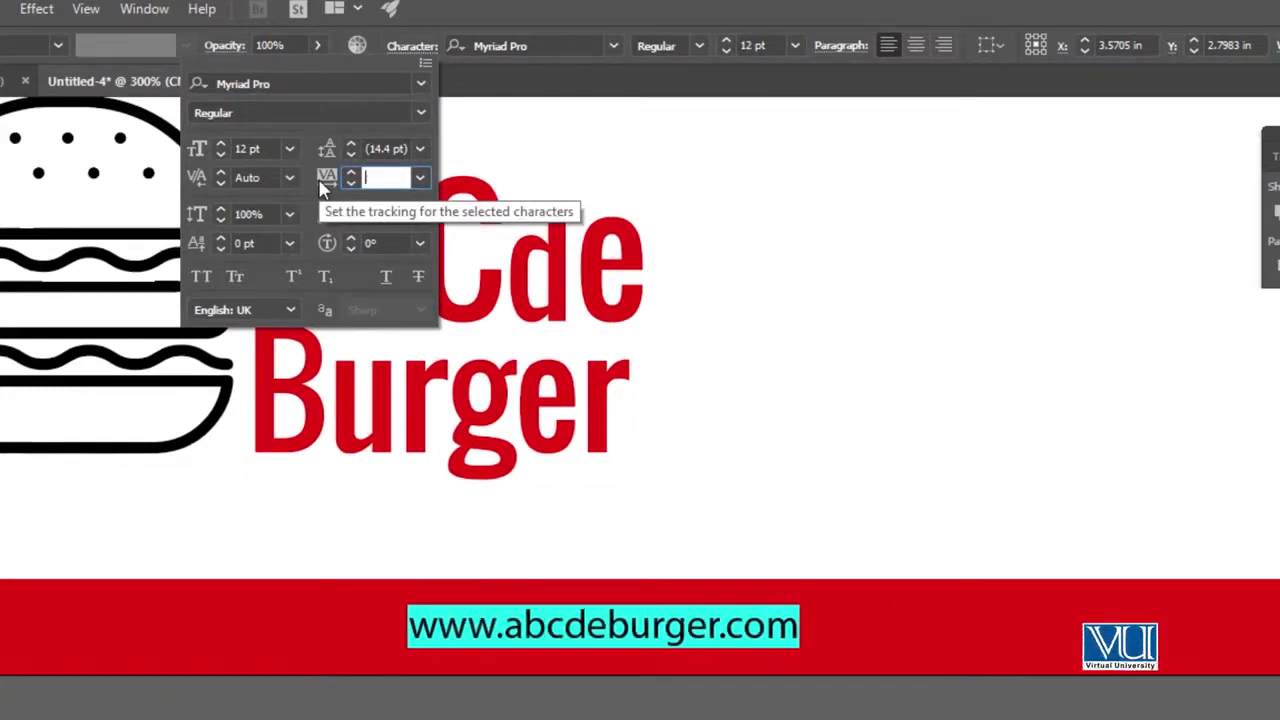
pyautogui.write('300')
pyautogui.press('BackSpace')
pyautogui.press('BackSpace')
pyautogui.press('BackSpace')
pyautogui.write('50')
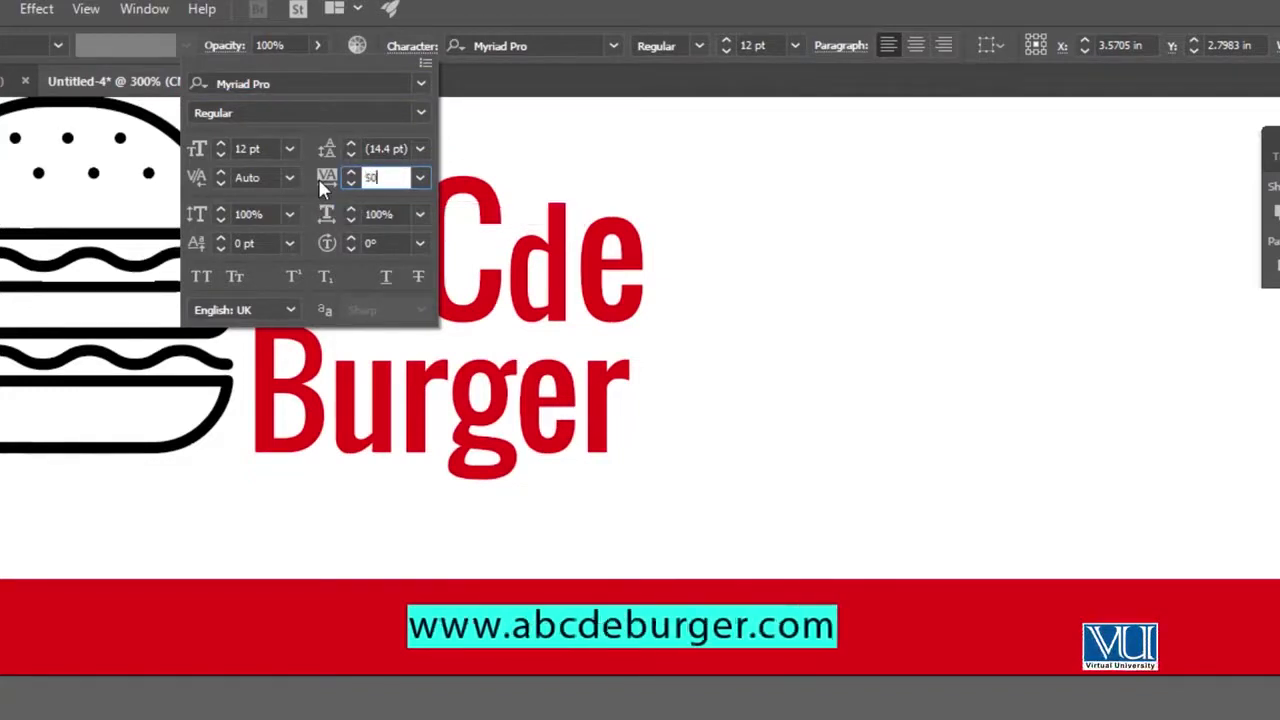
pyautogui.write('0')
pyautogui.click(427, 552)
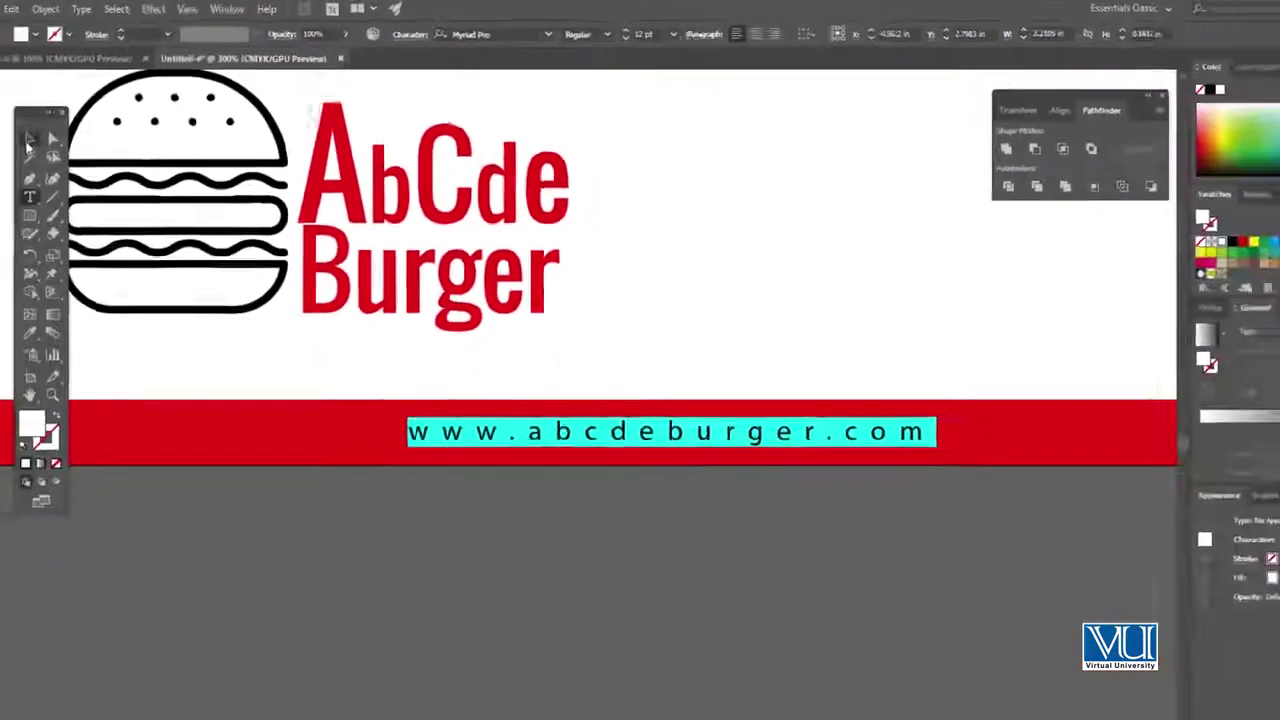
pyautogui.press('Escape')
pyautogui.click(468, 310)
# - Centre the web address horizontally on the red strip and nudge the two selected objects slightly to the right
pyautogui.press('z')
pyautogui.keyDown('alt'); pyautogui.click(495, 325); pyautogui.keyUp('alt')
pyautogui.moveTo(611, 485); pyautogui.dragTo(543, 478)
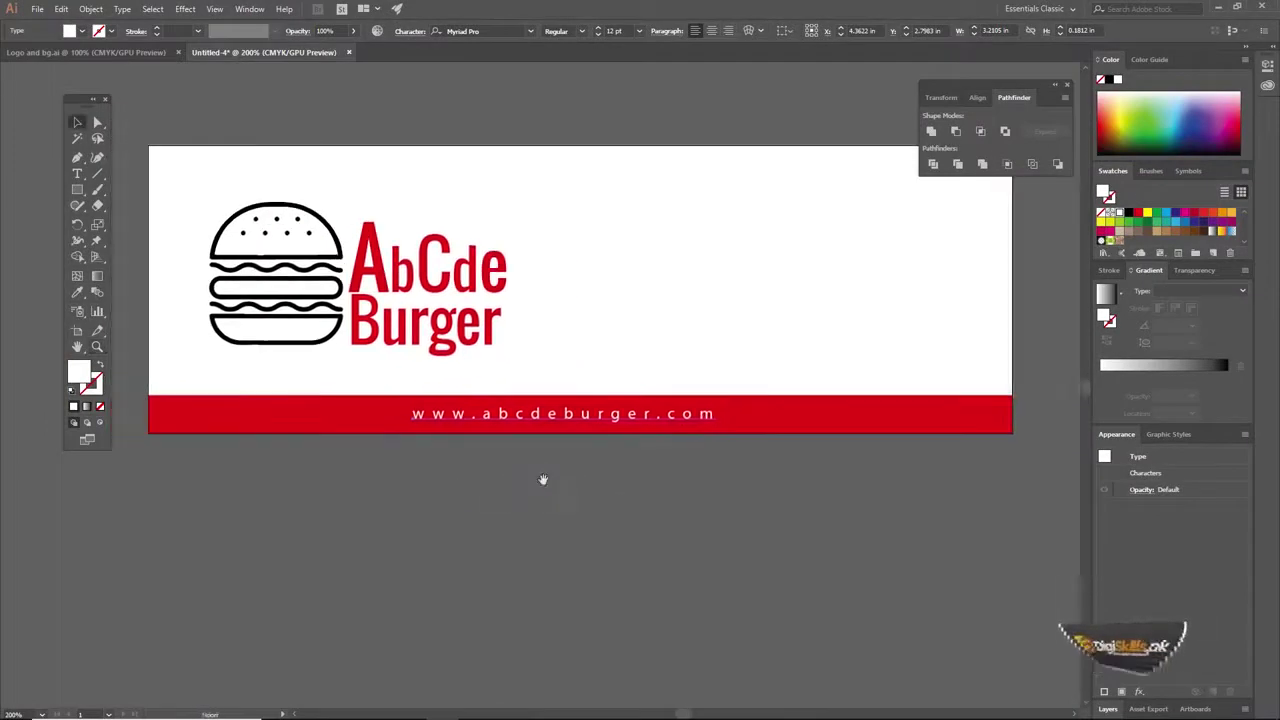
pyautogui.keyDown('shift'); pyautogui.click(368, 420); pyautogui.keyUp('shift')
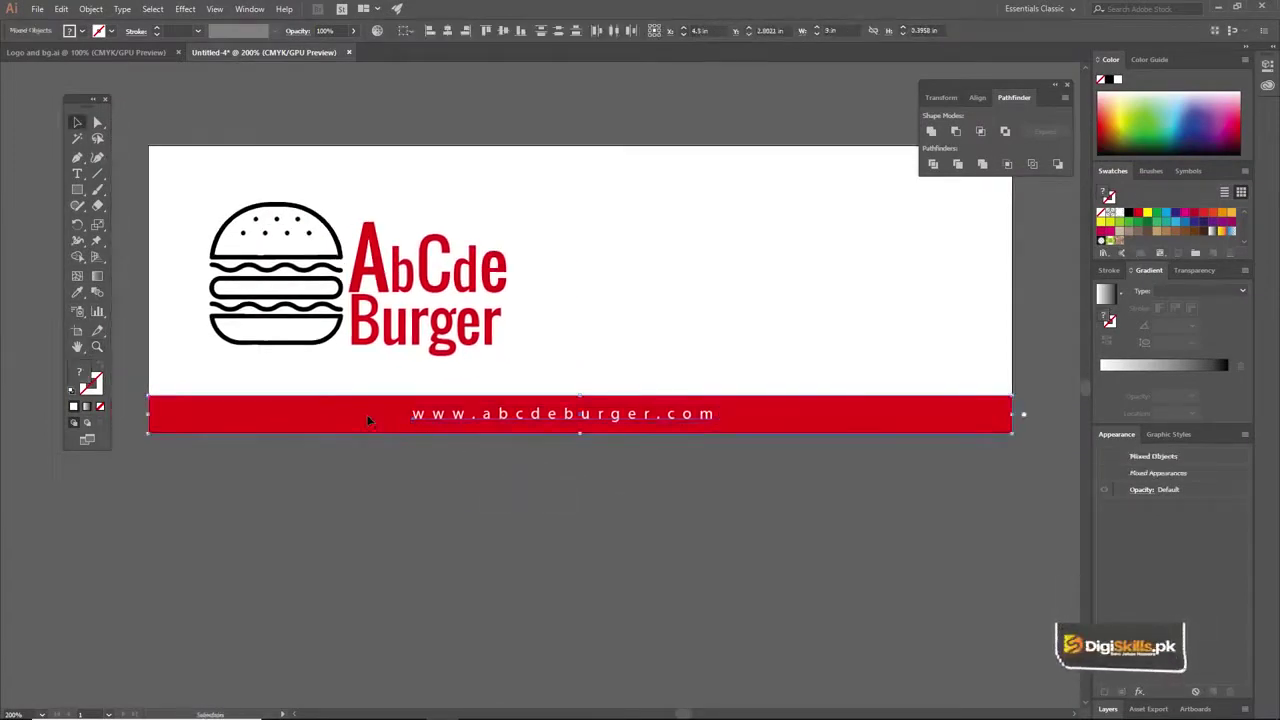
pyautogui.click(447, 32)
pyautogui.press('Right')
pyautogui.press('Right')
pyautogui.press('Right')
pyautogui.press('Right')
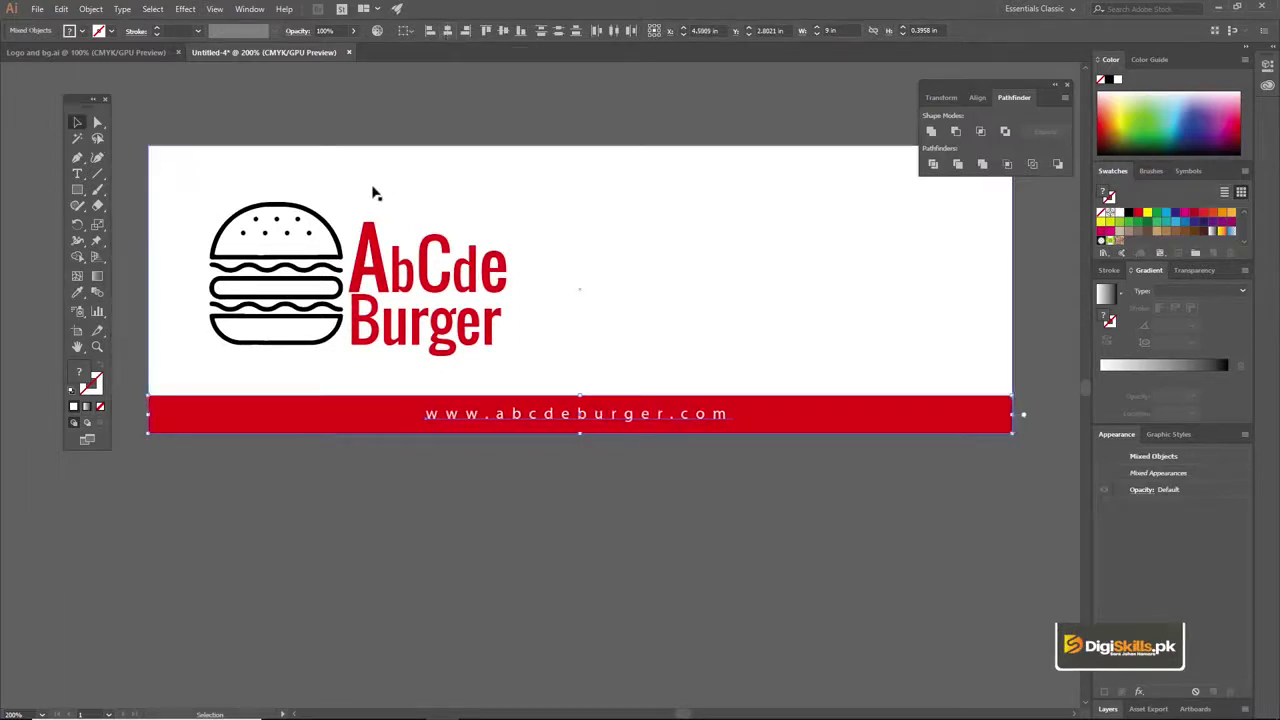
pyautogui.click(526, 520)
pyautogui.scroll(1, 507, 330)
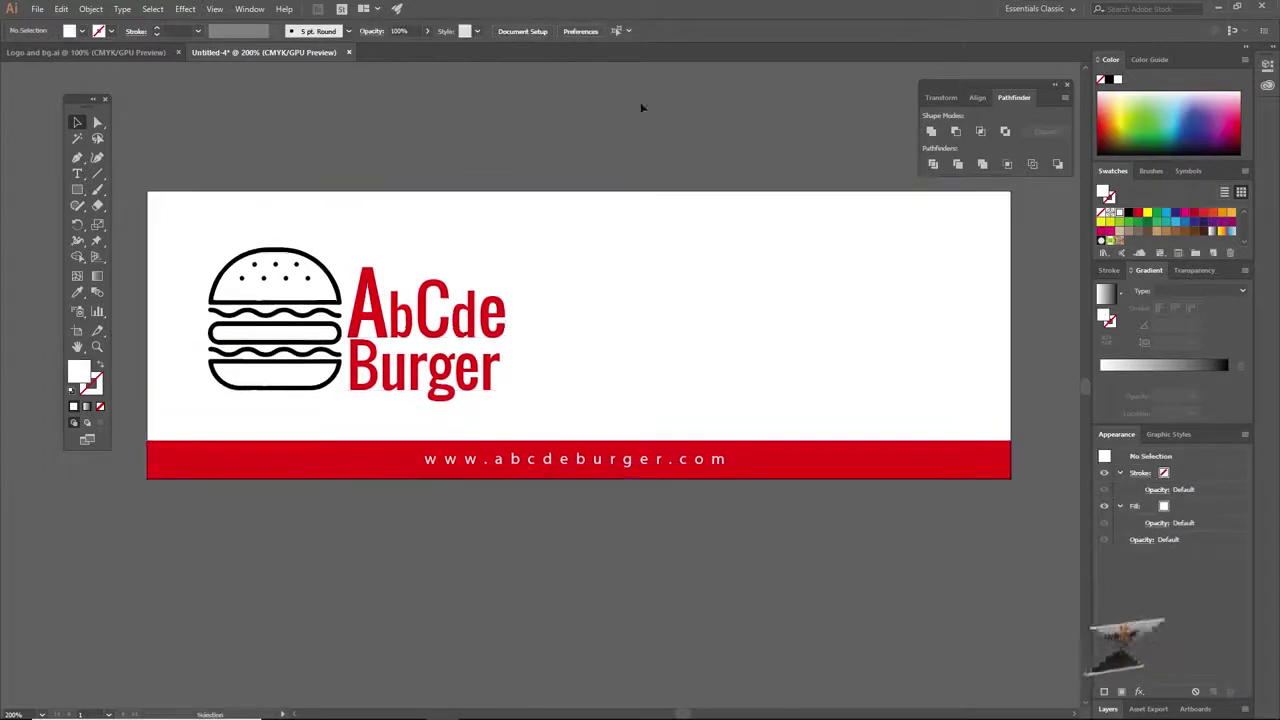
pyautogui.moveTo(67, 715)
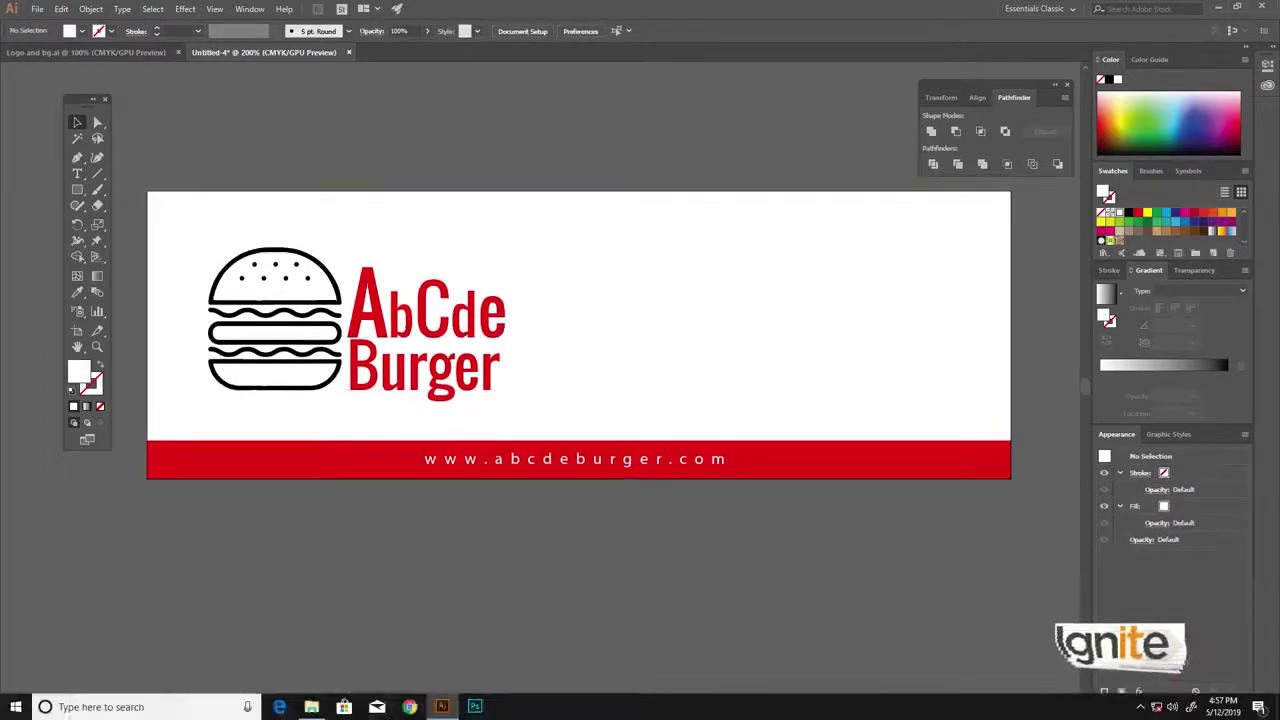
pyautogui.click(313, 708)
pyautogui.moveTo(352, 98); pyautogui.dragTo(673, 277)
pyautogui.hotkey('ctrl', '-')
pyautogui.hotkey('ctrl', '-')
pyautogui.hotkey('ctrl', '-')
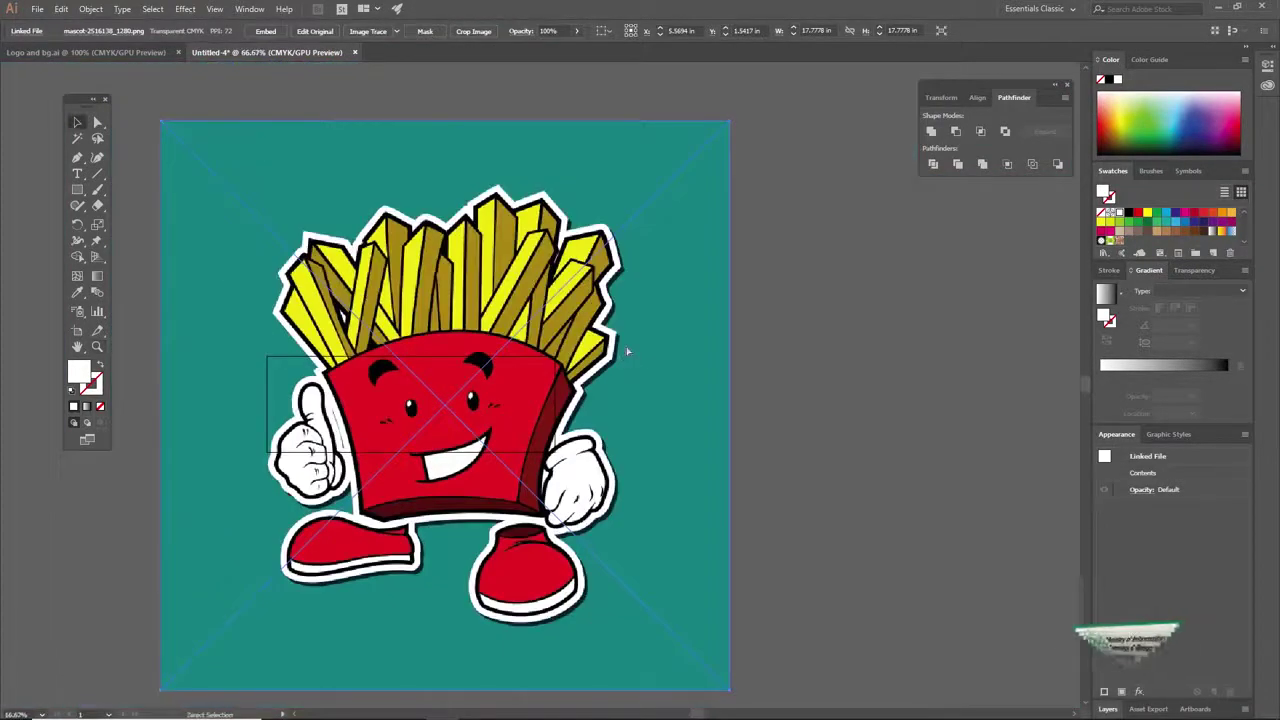
pyautogui.press('Delete')
# - Switch to Photoshop and open the image mascot-2516138_1280.png from the 161-Shop Sign- Fascia folder
pyautogui.click(1218, 8)
pyautogui.moveTo(329, 98); pyautogui.dragTo(510, 473)
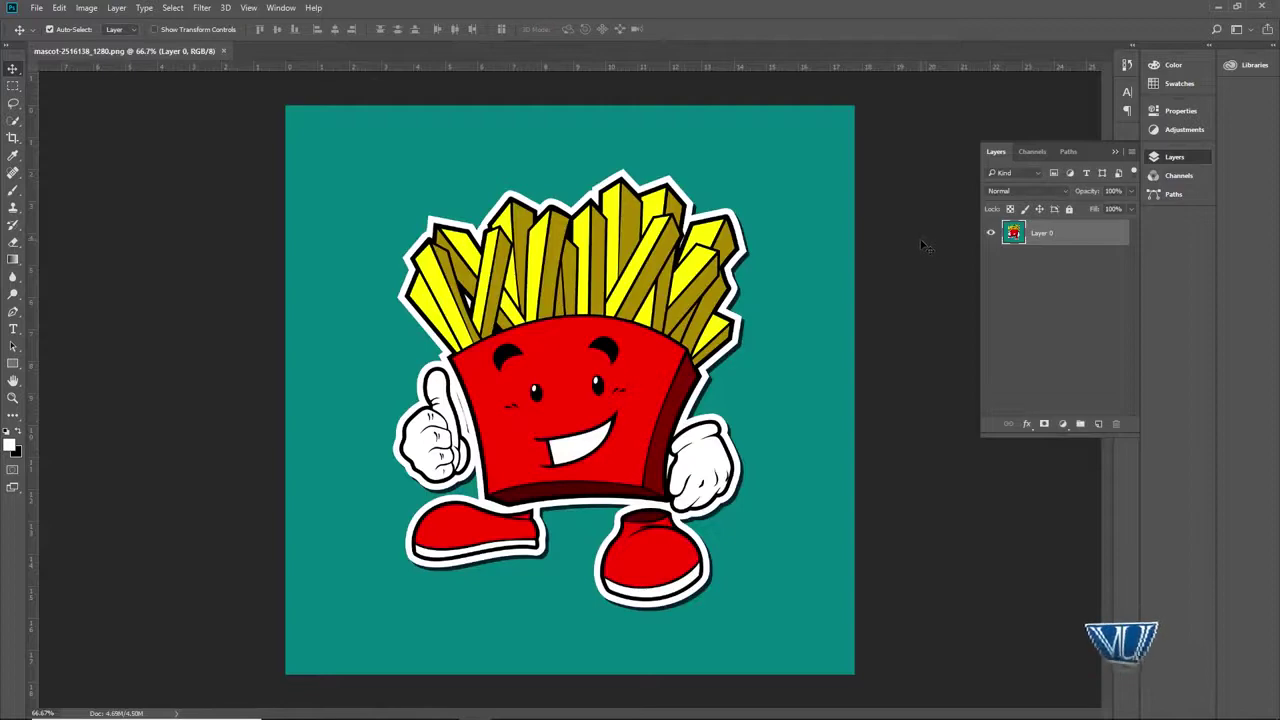
pyautogui.click(1221, 7)
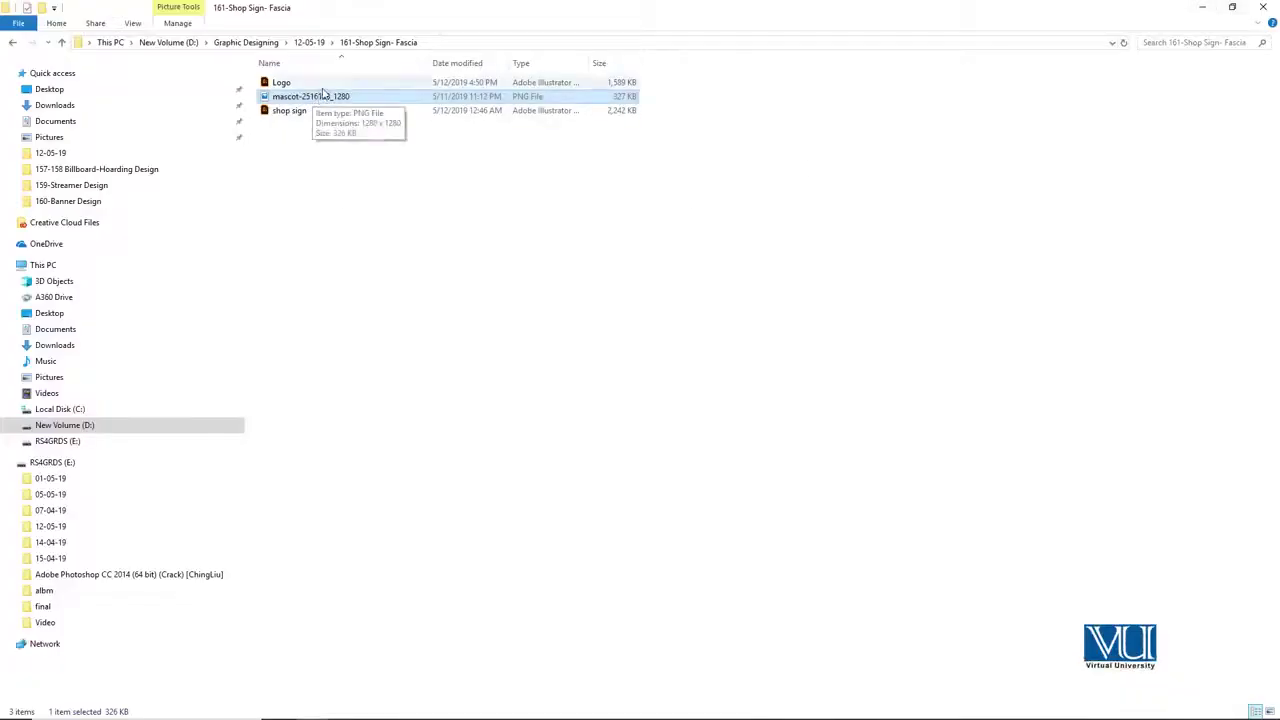
pyautogui.moveTo(322, 101); pyautogui.dragTo(160, 380)
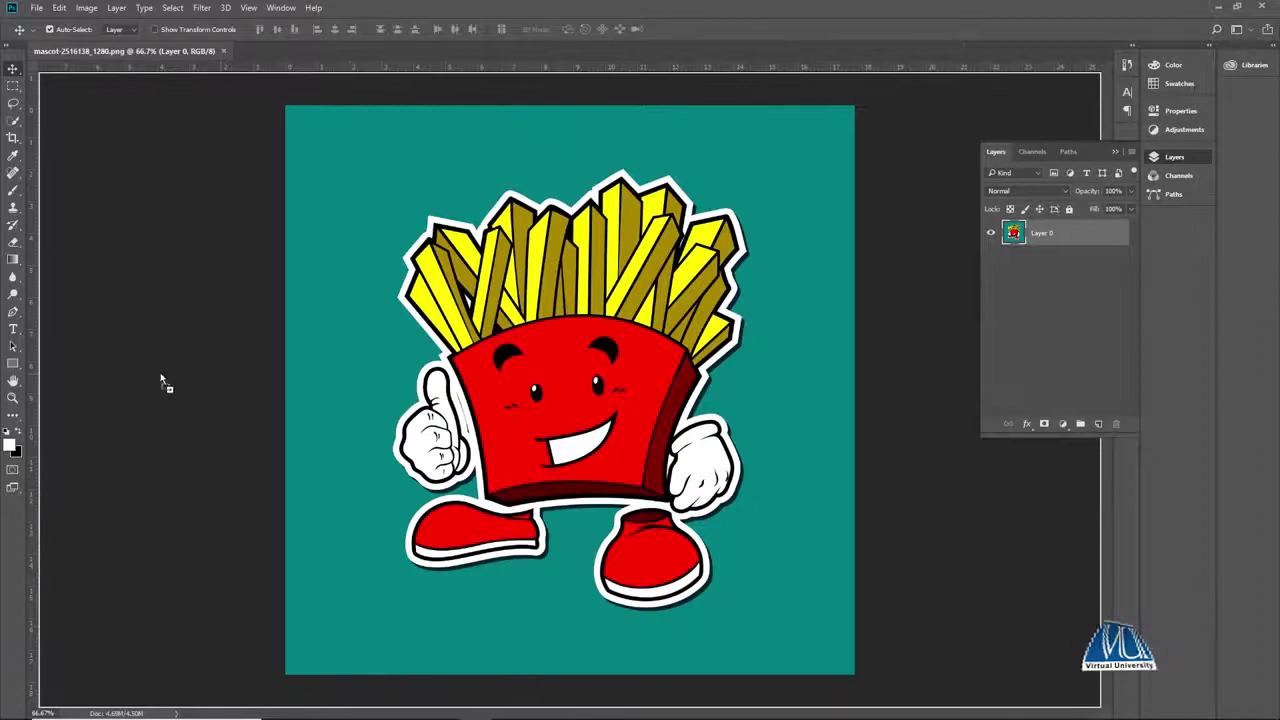
pyautogui.moveTo(208, 328); pyautogui.dragTo(208, 328)
pyautogui.press('Return')
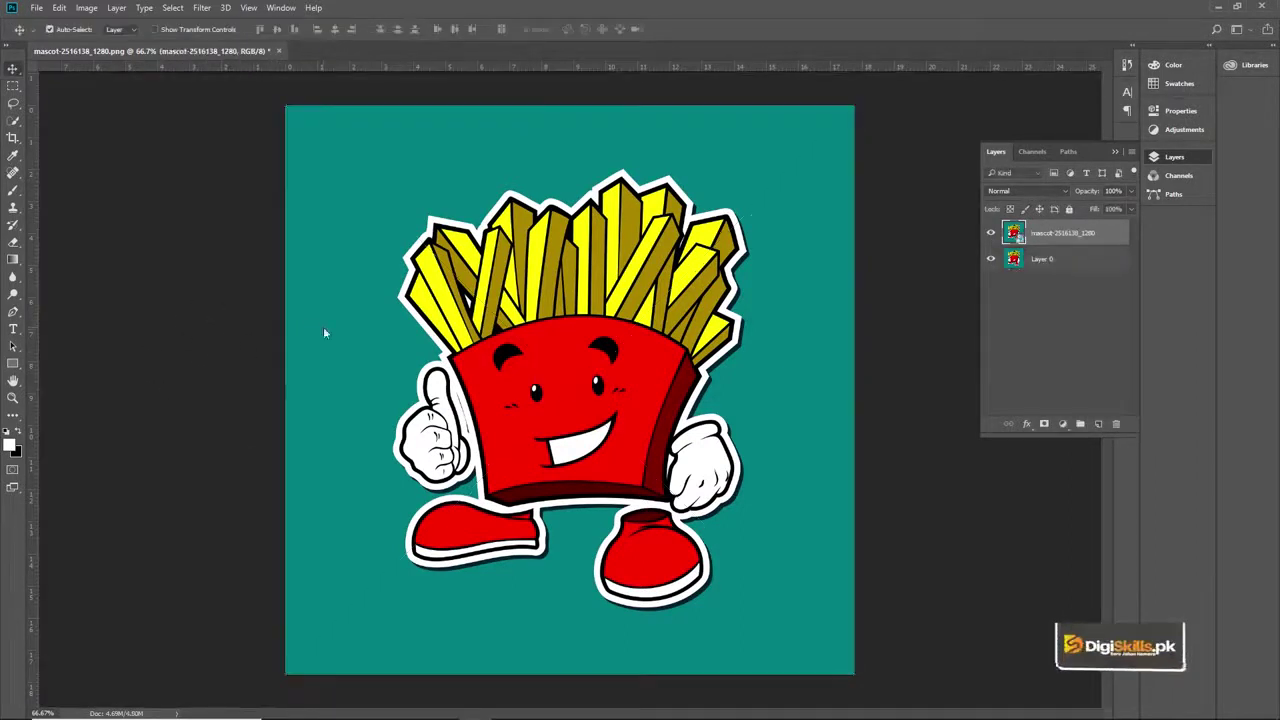
pyautogui.moveTo(1076, 232); pyautogui.dragTo(1118, 424)
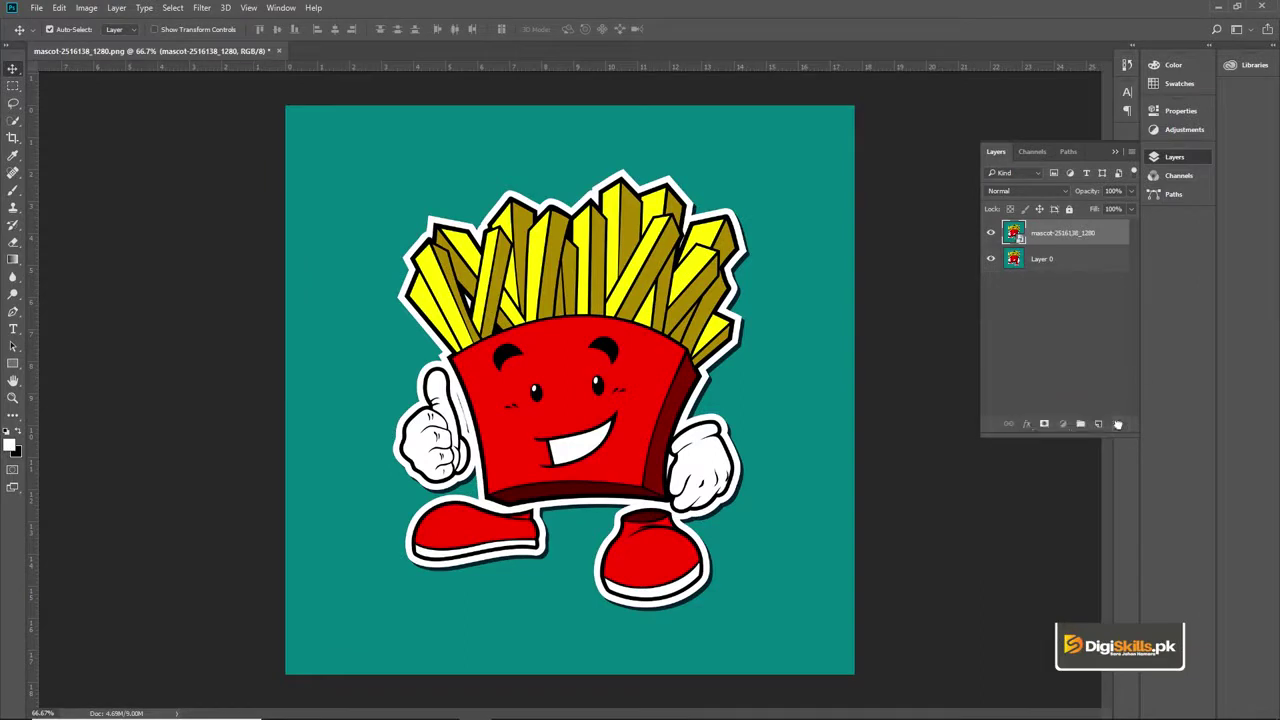
# - Select the teal background around the fries mascot with the Magic Wand tool, delete it and clear the selection
pyautogui.click(15, 122)
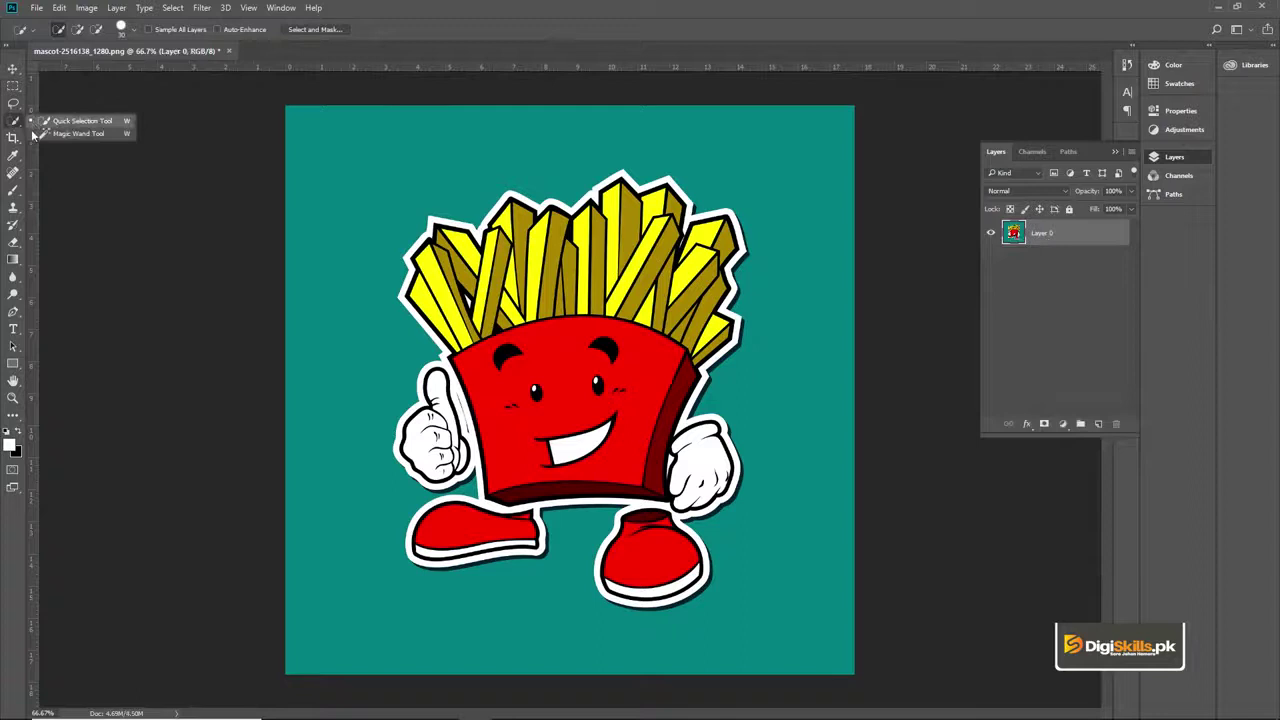
pyautogui.click(62, 133)
pyautogui.press('v')
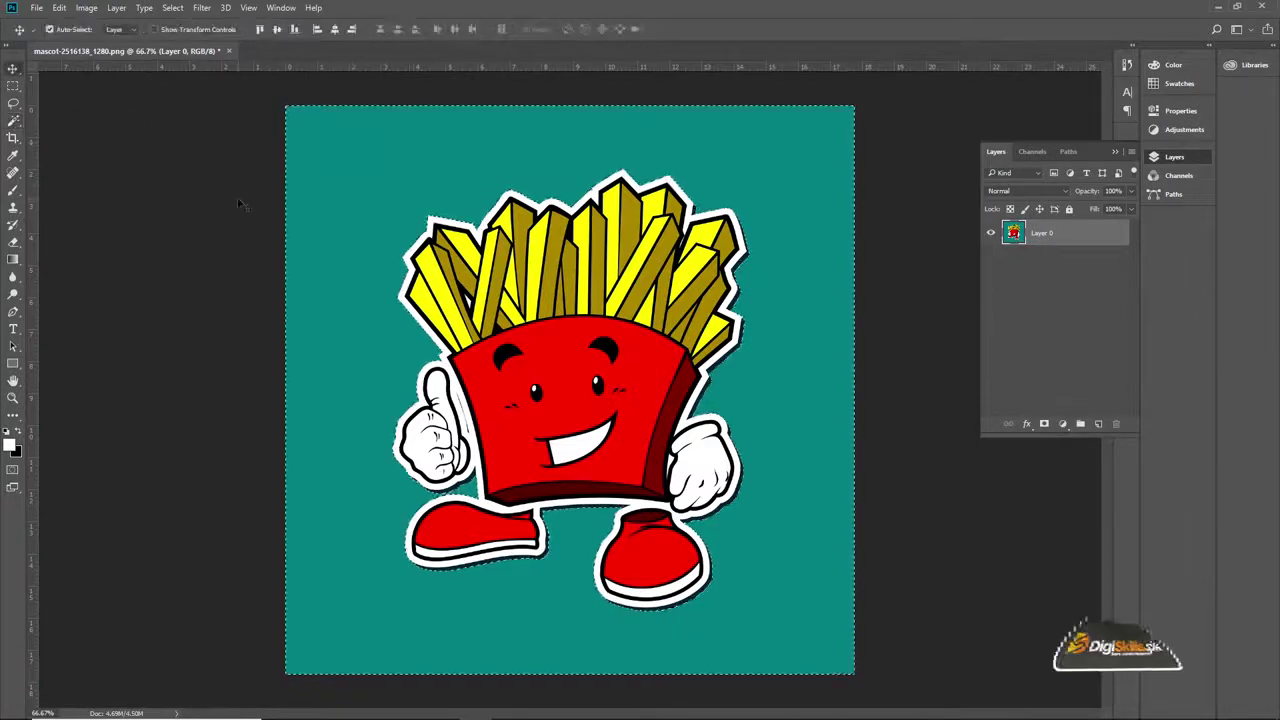
pyautogui.press('Delete')
pyautogui.hotkey('ctrl', 'd')
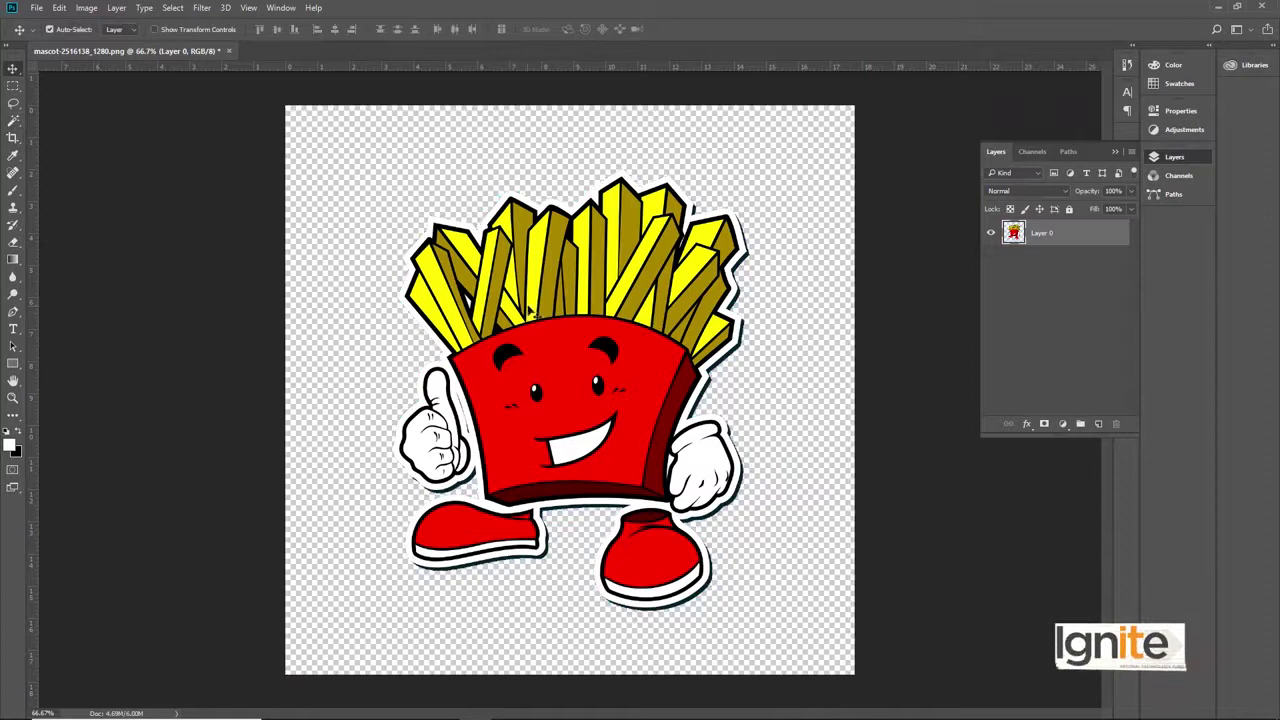
# - Save the cut-out mascot as a PNG copy named "mascot png" in the 161-Shop Sign- Fascia folder
pyautogui.hotkey('ctrl', 'shift', 's')
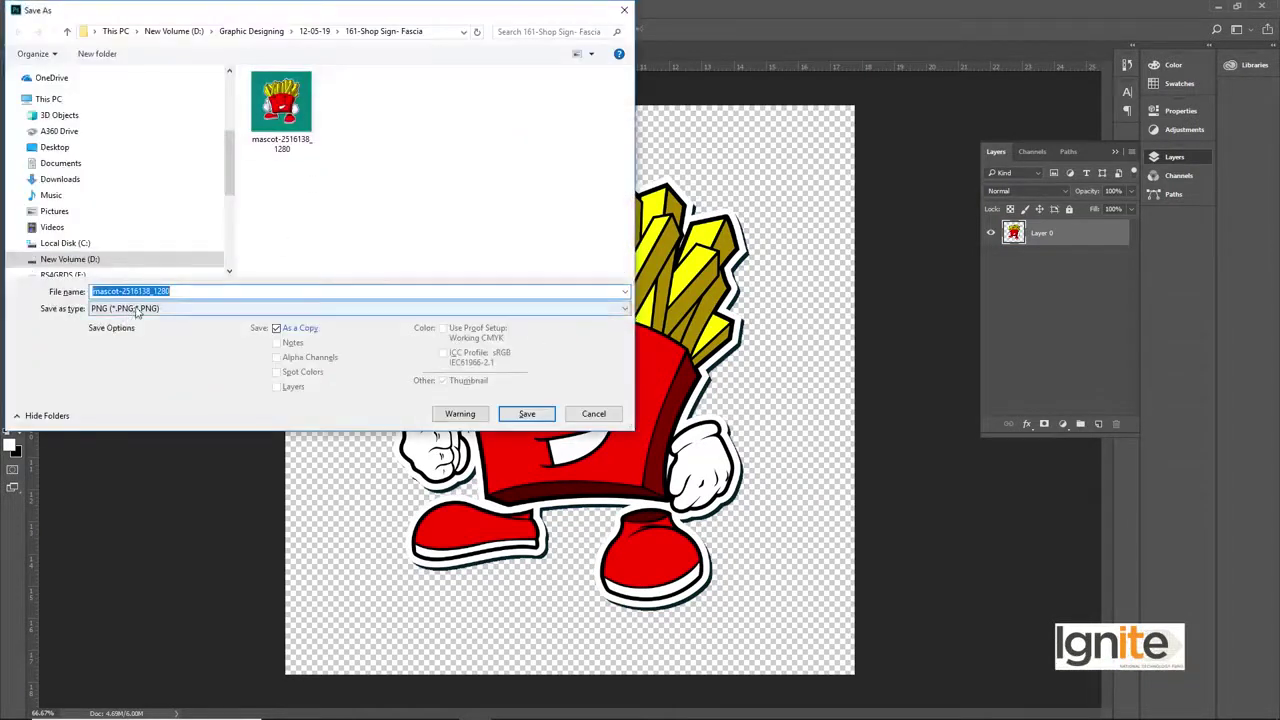
pyautogui.write('mascot ')
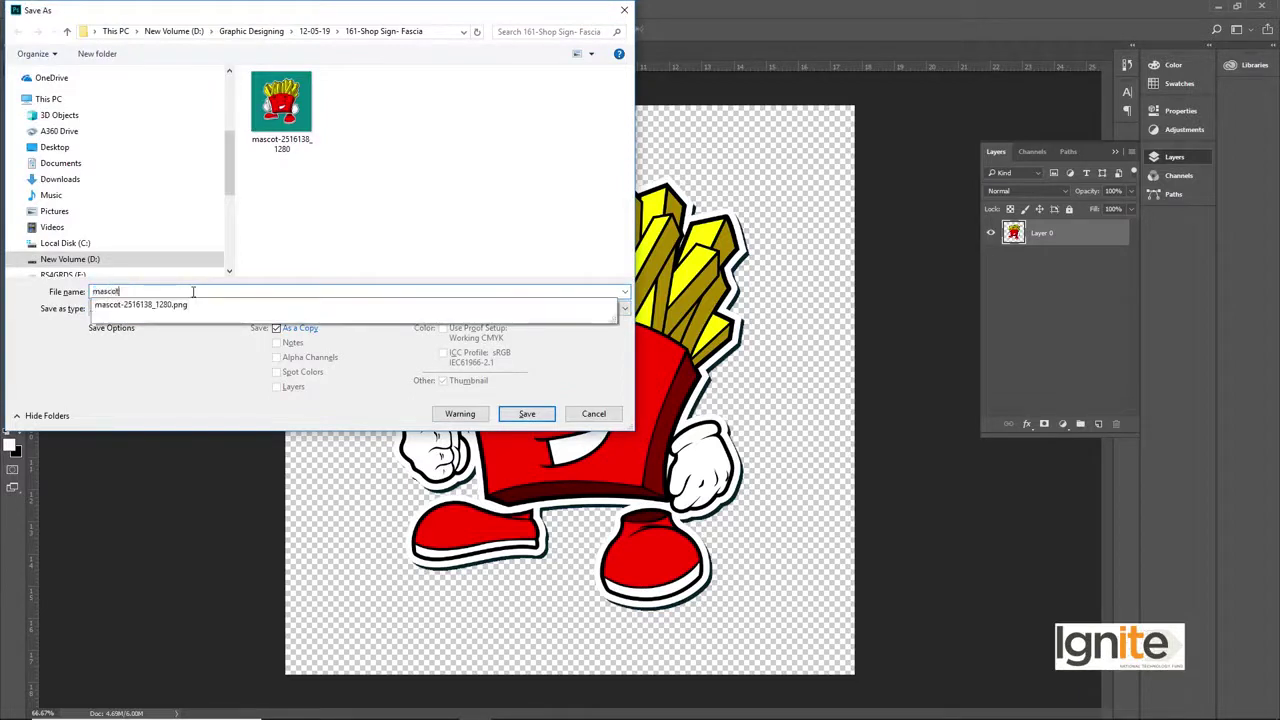
pyautogui.write('png')
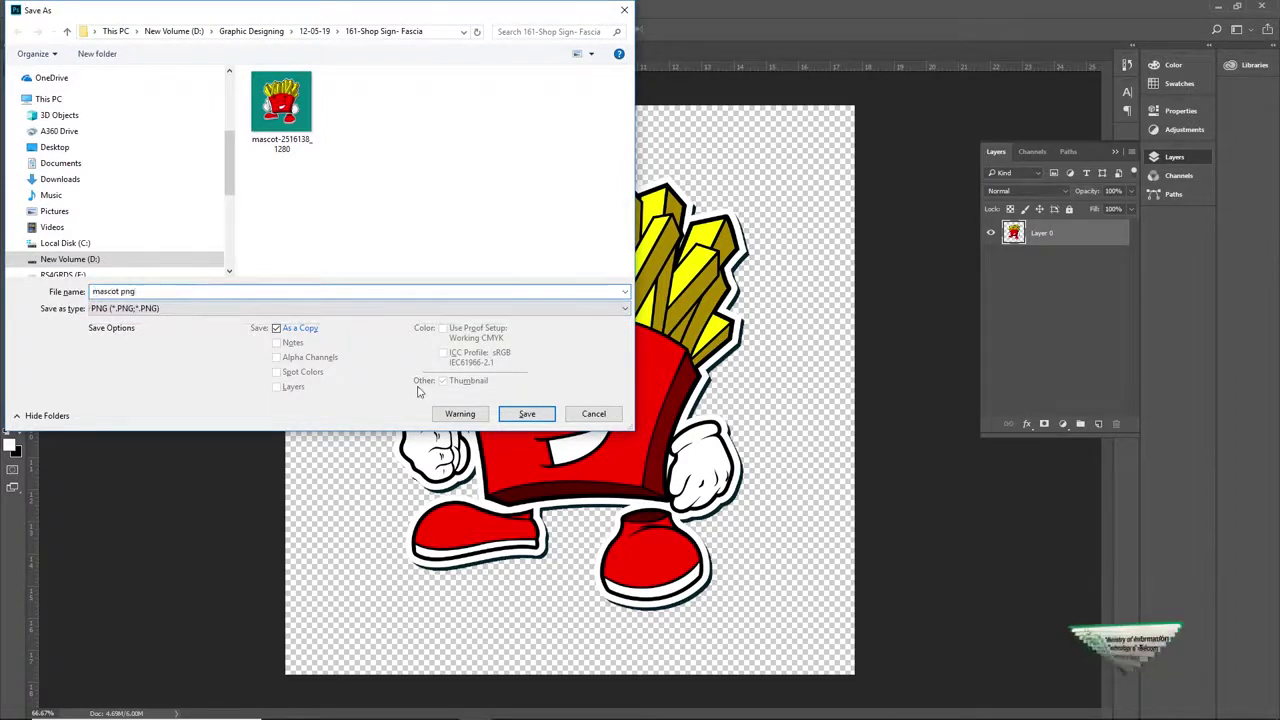
pyautogui.click(527, 413)
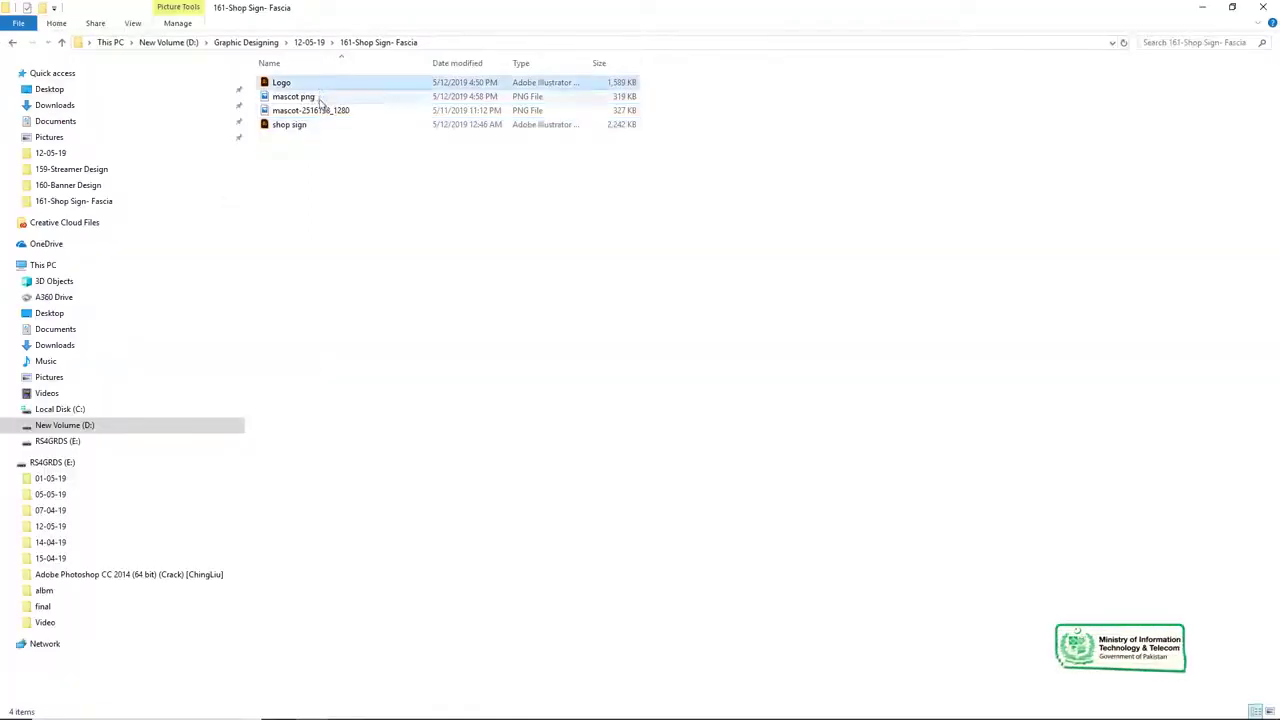
# - Place the "mascot png" file in the Illustrator banner document and scale it down to roughly the banner's height
pyautogui.moveTo(320, 101); pyautogui.dragTo(519, 405)
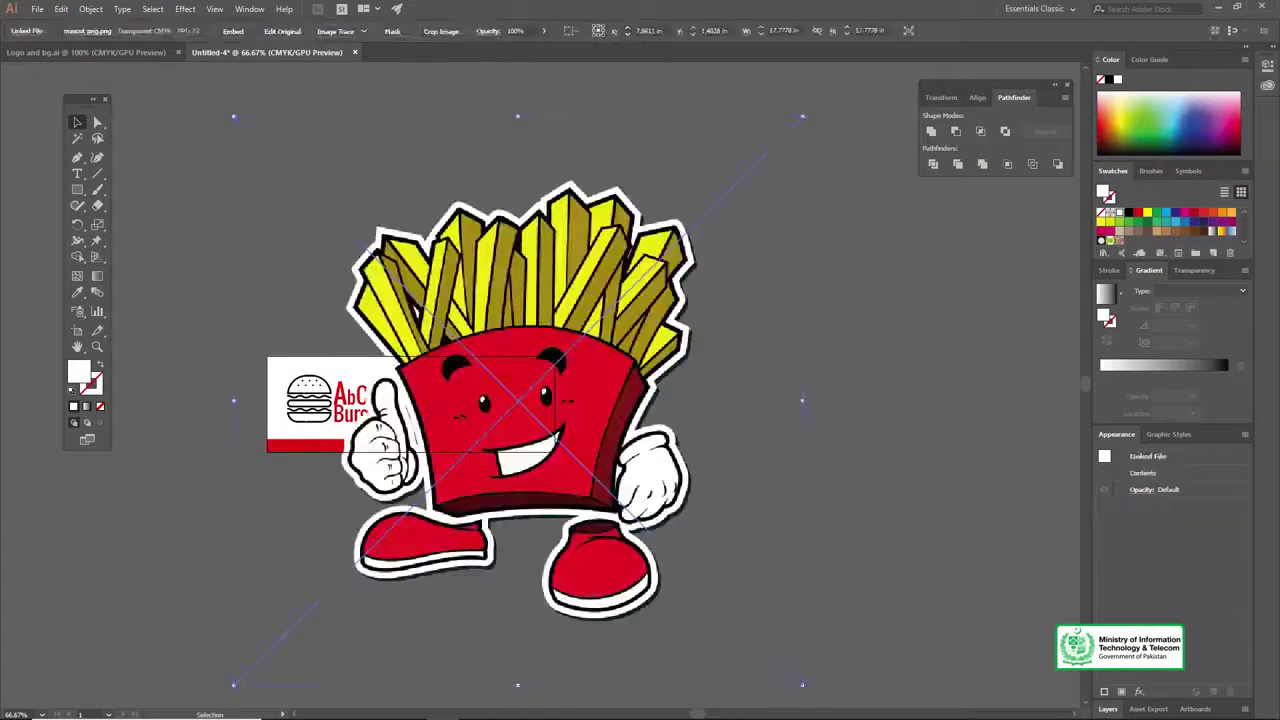
pyautogui.moveTo(802, 119); pyautogui.dragTo(547, 373)
pyautogui.hotkey('ctrl', '+')
pyautogui.hotkey('ctrl', '+')
# - Move the mascot into the white area right of the logo and adjust its frame to about 2.47 in high
pyautogui.moveTo(808, 337); pyautogui.dragTo(657, 340)
pyautogui.moveTo(723, 284)
pyautogui.mouseDown()
pyautogui.moveTo(757, 266)
pyautogui.moveTo(738, 267)
pyautogui.mouseUp()
pyautogui.moveTo(685, 328); pyautogui.dragTo(697, 317)
pyautogui.moveTo(751, 257); pyautogui.dragTo(772, 252)
pyautogui.moveTo(696, 306); pyautogui.dragTo(717, 308)
# - Move the burger logo group slightly to the right, keeping its height on the banner
pyautogui.click(458, 330)
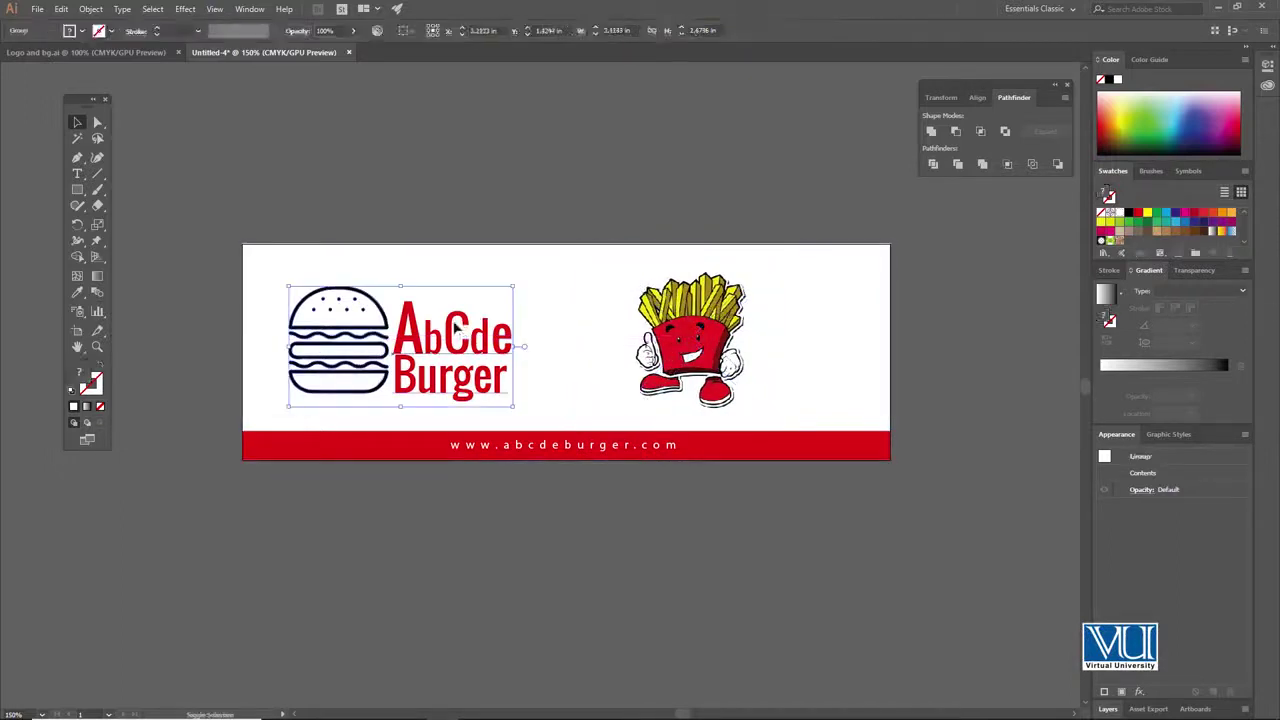
pyautogui.hotkey('ctrl', '2')
pyautogui.hotkey('ctrl', 'space')
pyautogui.keyDown('ctrl'); pyautogui.click(546, 349); pyautogui.keyUp('ctrl')
pyautogui.scroll(-1, 586, 357)
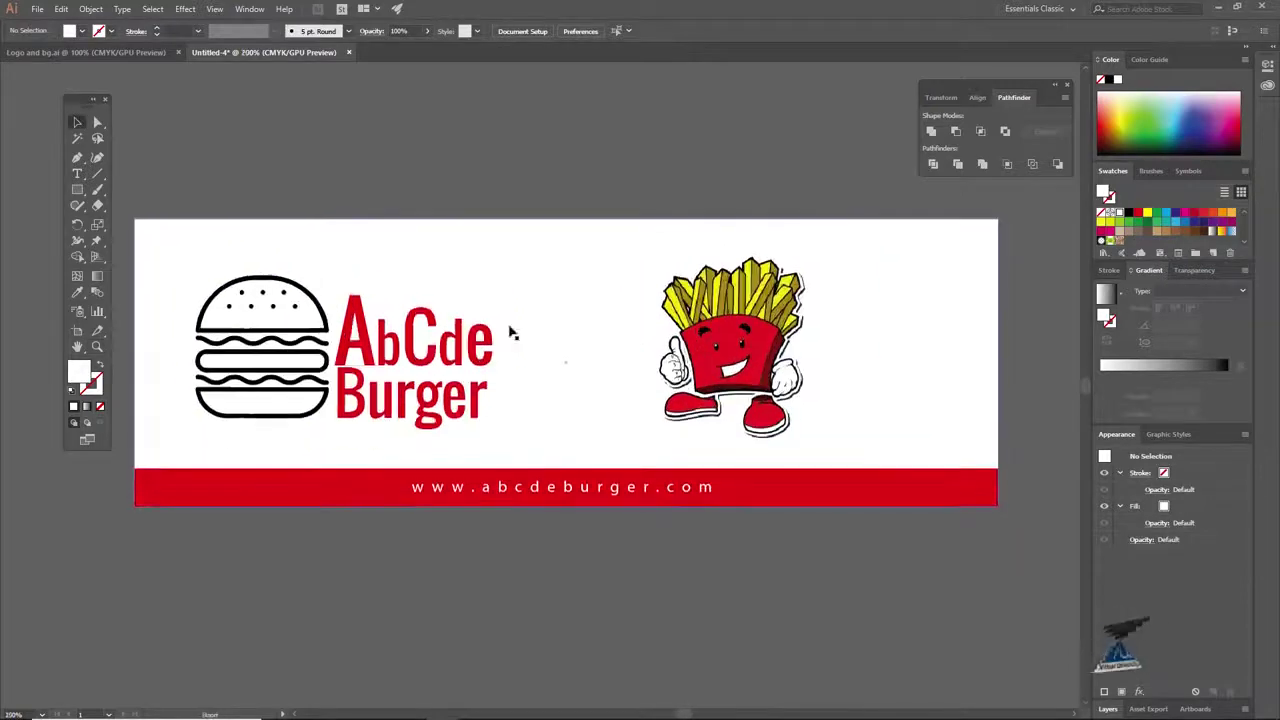
pyautogui.click(436, 330)
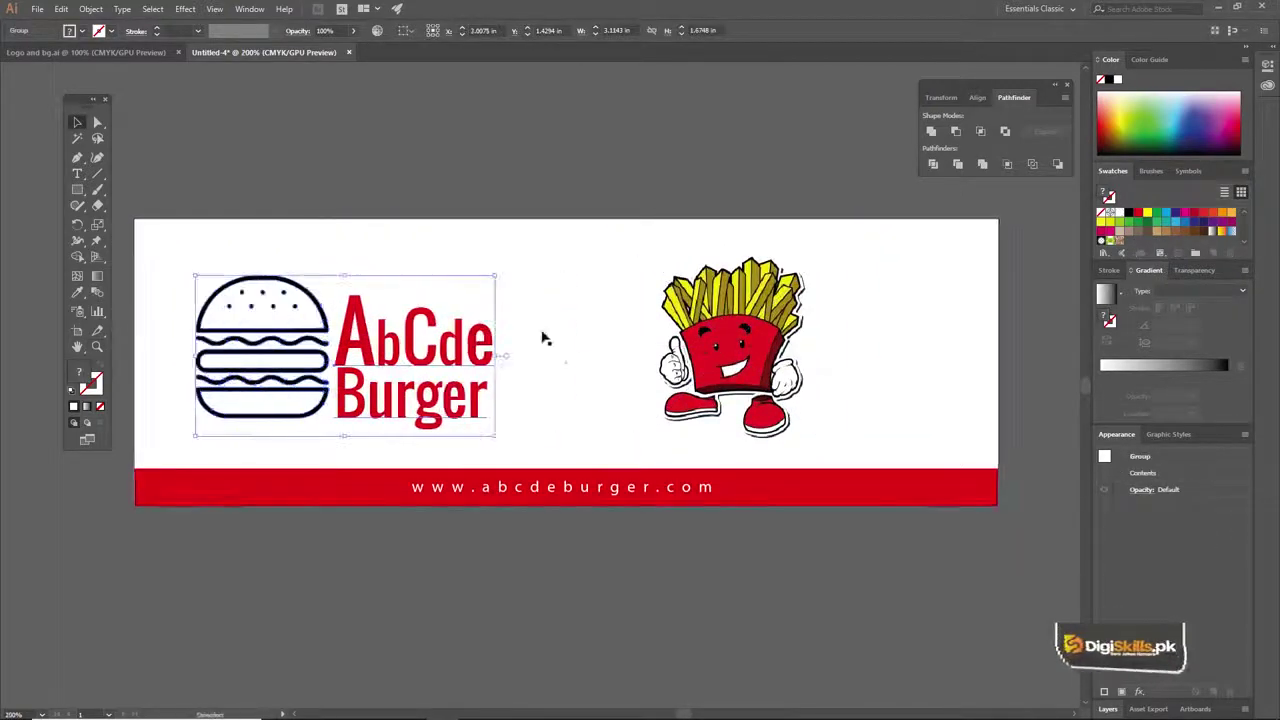
pyautogui.moveTo(421, 338); pyautogui.dragTo(438, 338)
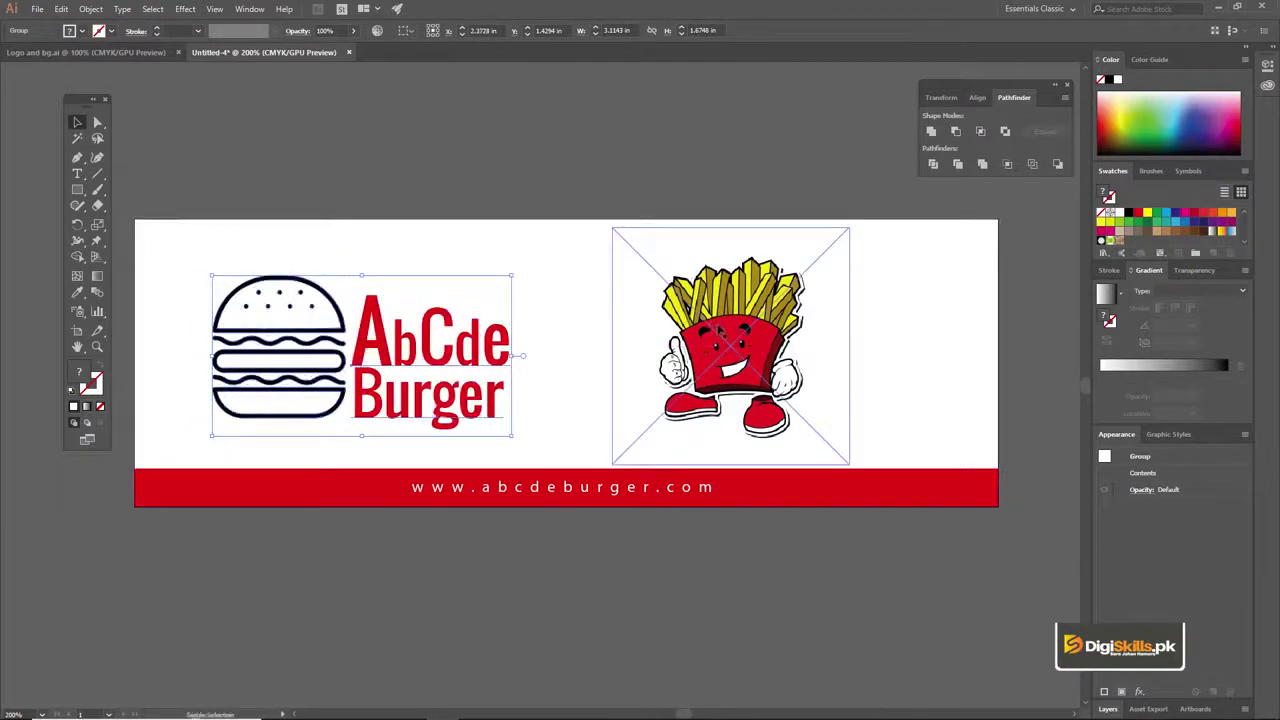
# - Group the burger logo with the mascot and centre the group horizontally on the white banner background
pyautogui.keyDown('shift'); pyautogui.click(718, 330); pyautogui.keyUp('shift')
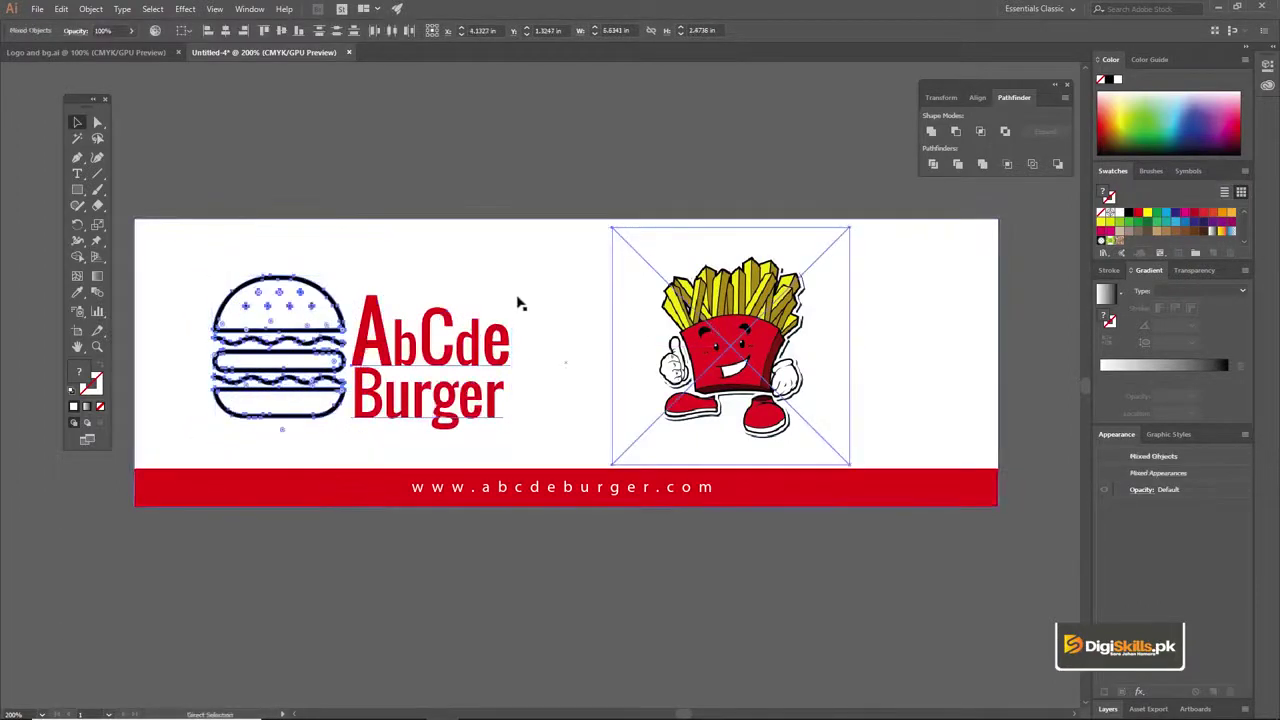
pyautogui.hotkey('ctrl', 'g')
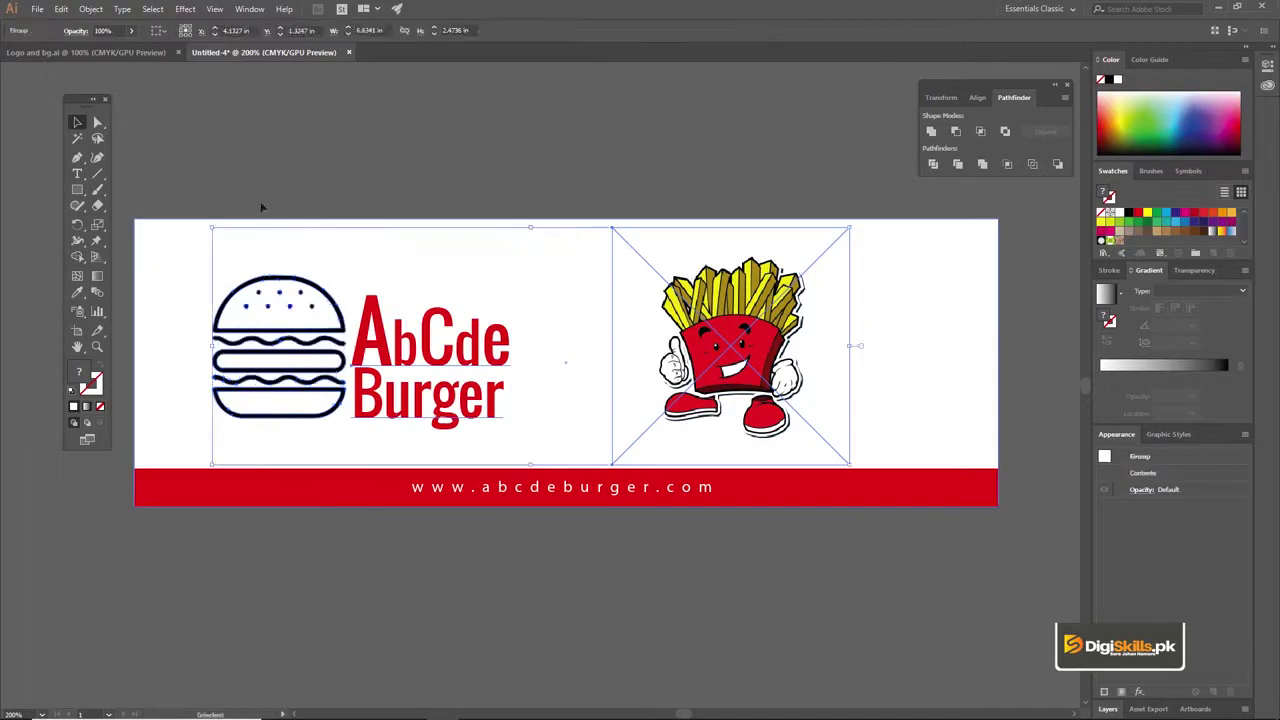
pyautogui.keyDown('shift'); pyautogui.click(180, 221); pyautogui.keyUp('shift')
pyautogui.click(225, 31)
pyautogui.press('Right')
pyautogui.press('Right')
pyautogui.press('Right')
pyautogui.press('Right')
pyautogui.press('Right')
pyautogui.press('Right')
pyautogui.press('Right')
pyautogui.press('Right')
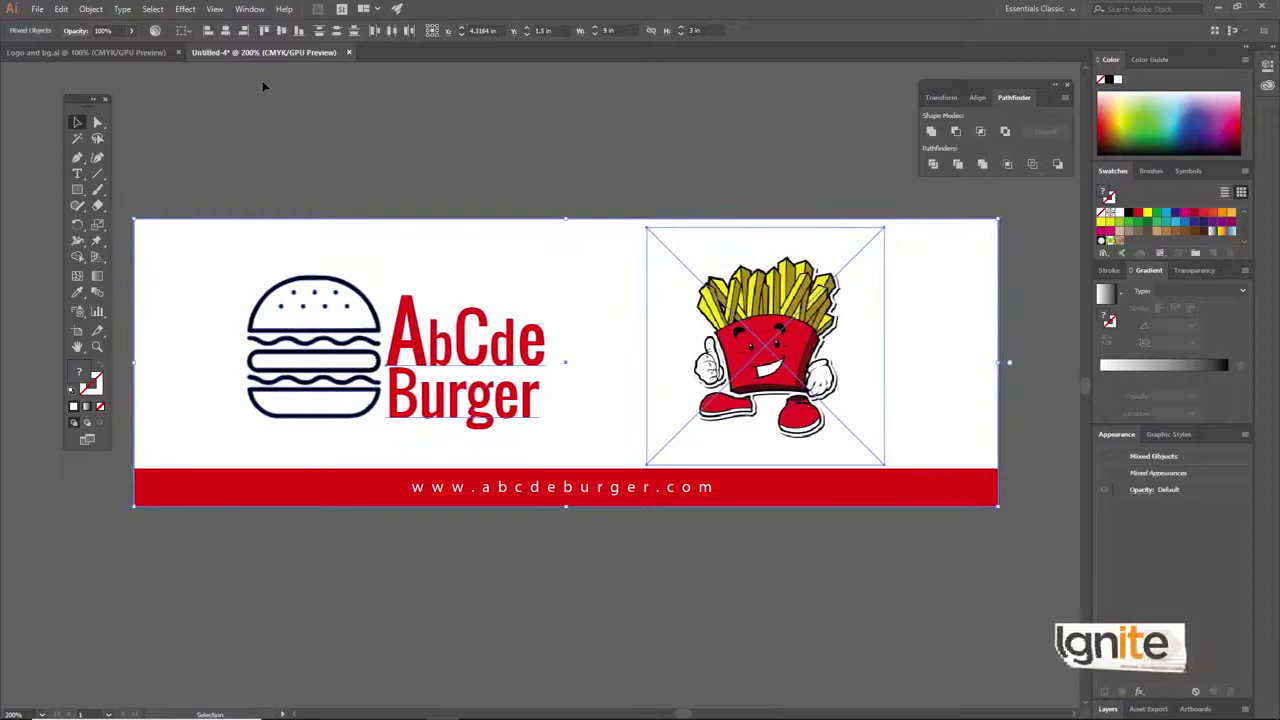
pyautogui.click(300, 126)
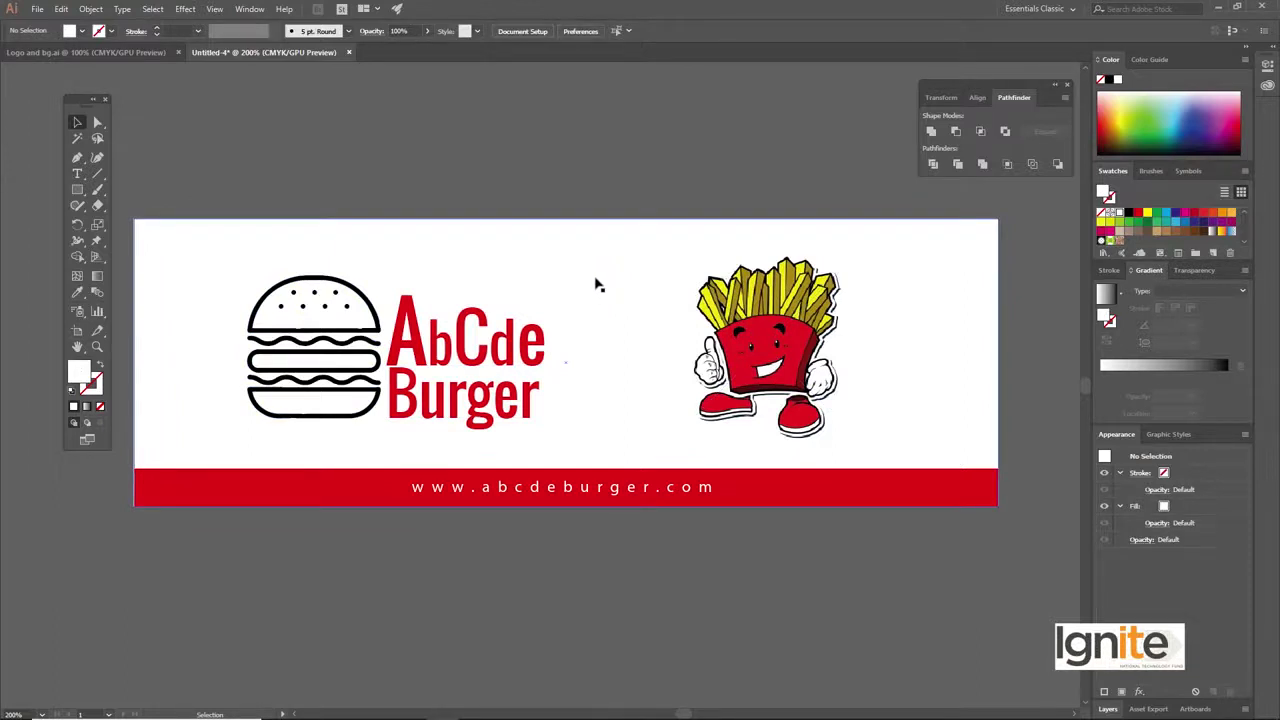
# - Draw a thin vertical rectangle about 0.08 × 1.41 in between the logo and the mascot and fill it red
pyautogui.click(79, 193)
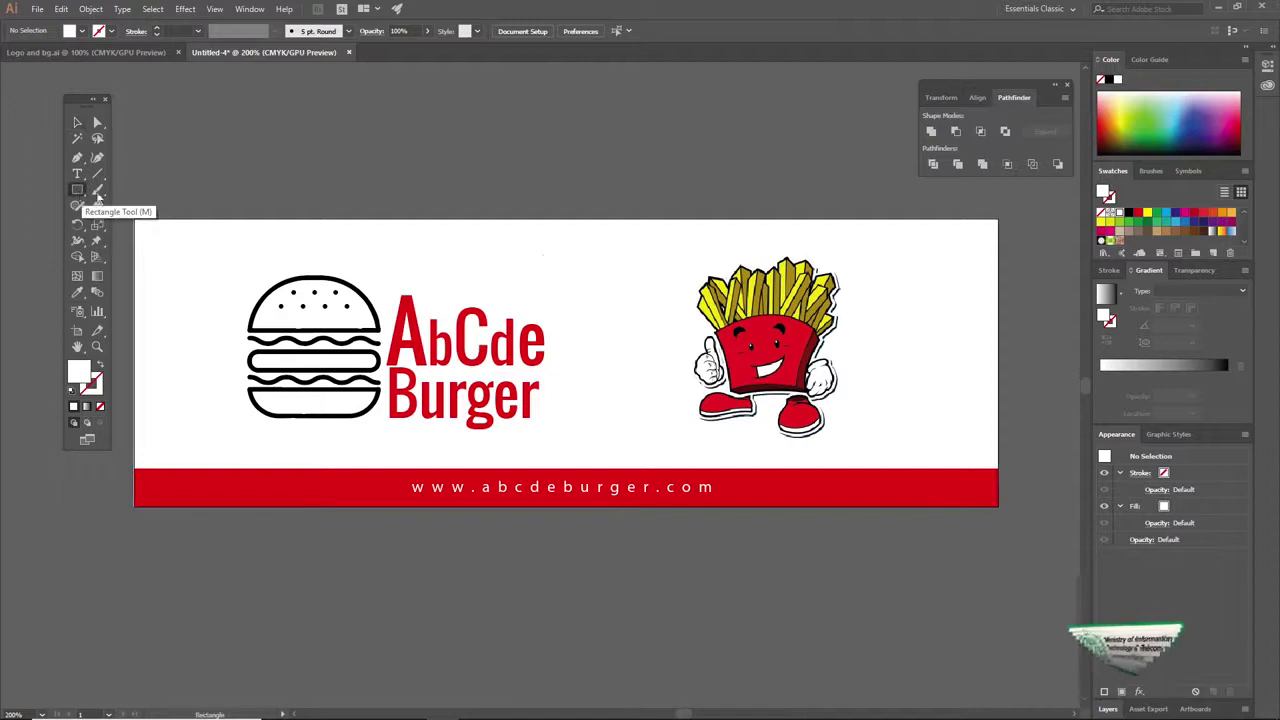
pyautogui.moveTo(612, 283); pyautogui.dragTo(620, 421)
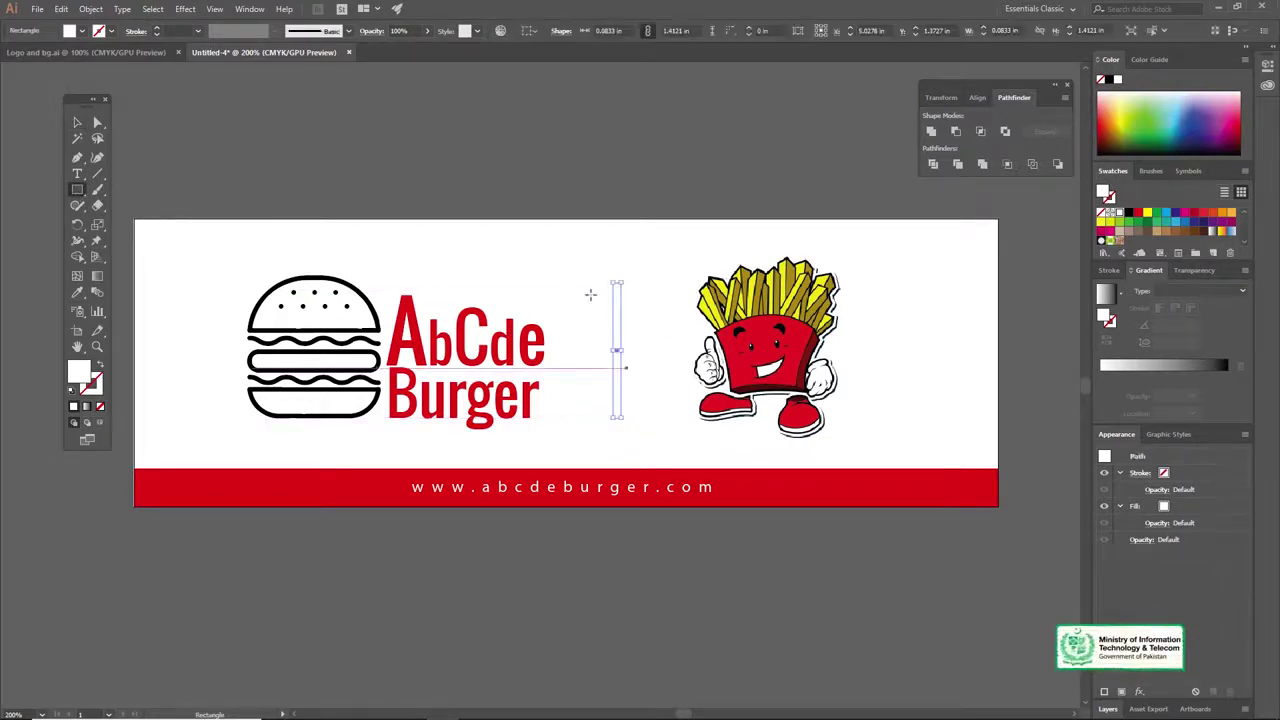
pyautogui.click(84, 32)
pyautogui.click(45, 53)
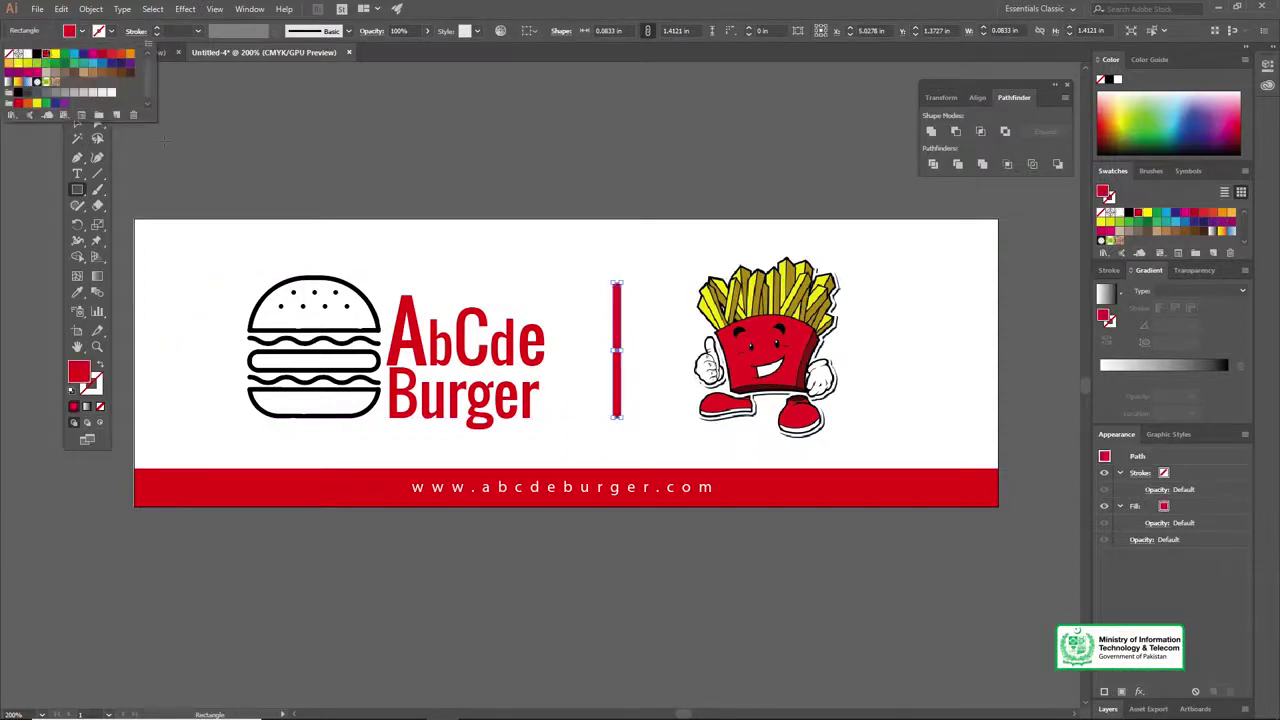
# - Position the red divider bar midway between the logo and the mascot, vertically level with the logo
pyautogui.click(77, 122)
pyautogui.moveTo(616, 309); pyautogui.dragTo(616, 320)
pyautogui.press('z')
pyautogui.click(623, 363)
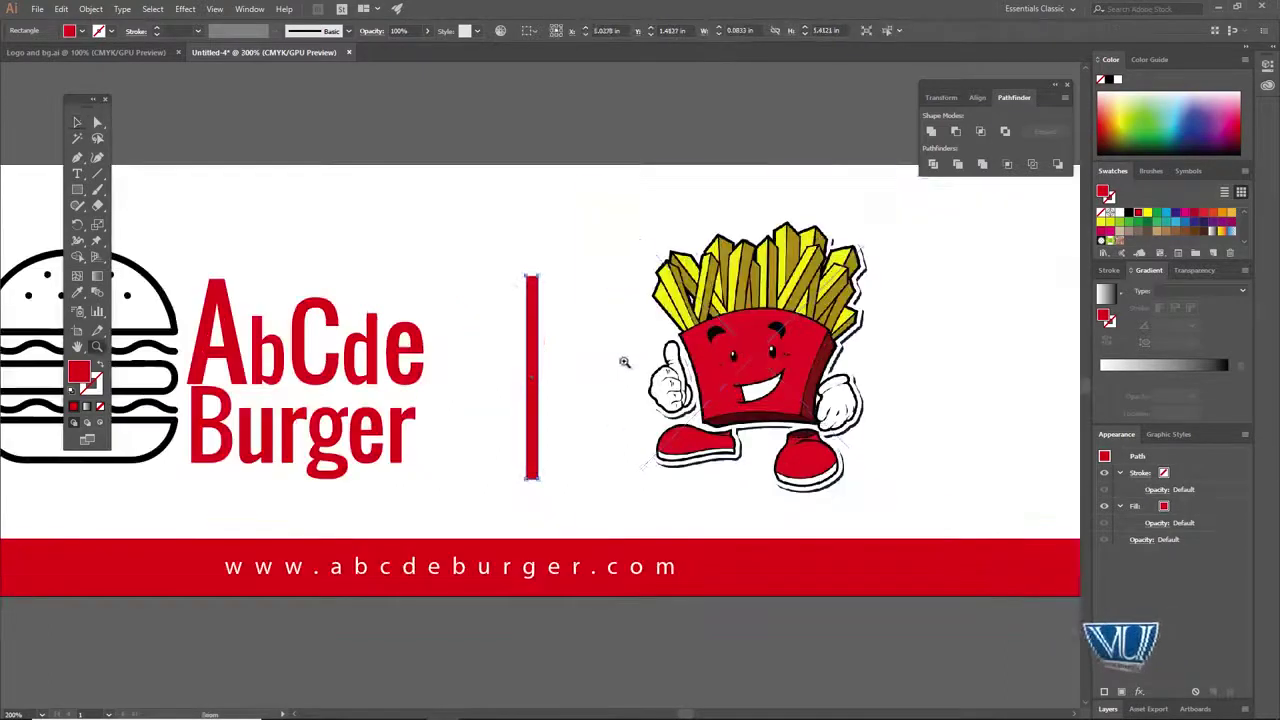
pyautogui.press('v')
pyautogui.moveTo(517, 309); pyautogui.dragTo(519, 272)
pyautogui.hotkey('ctrl', '-')
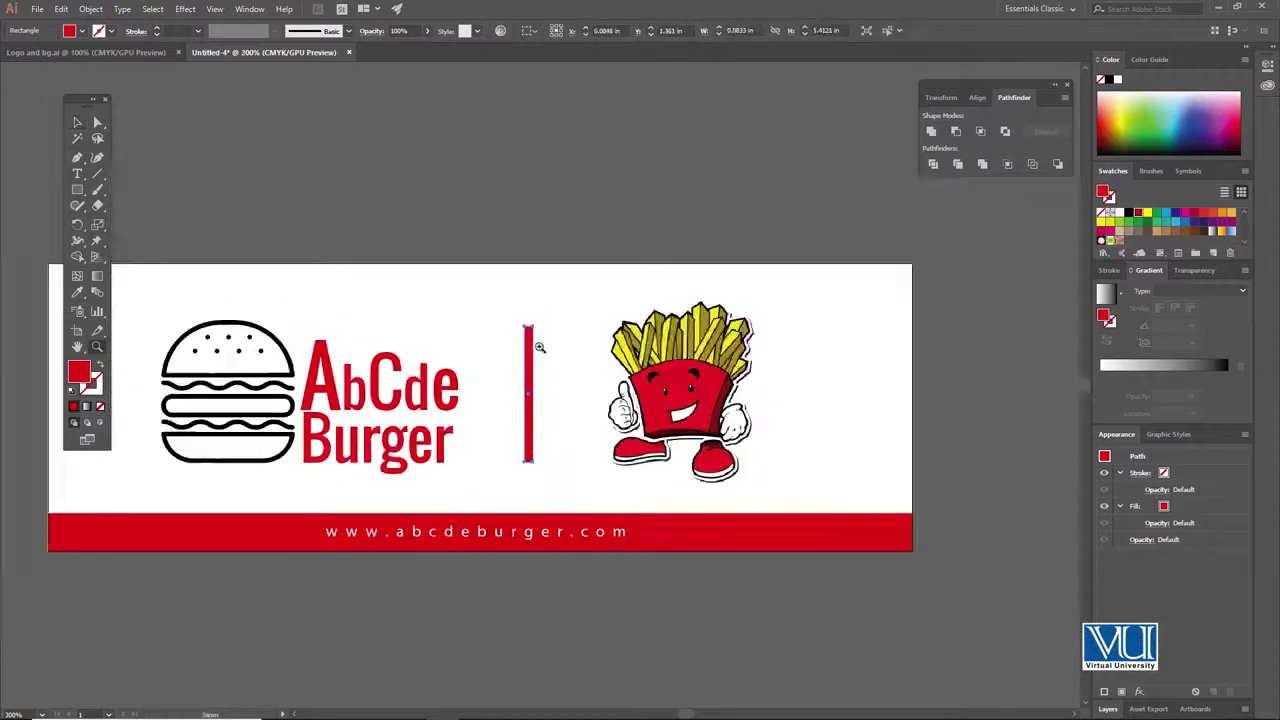
pyautogui.moveTo(527, 331); pyautogui.dragTo(530, 332)
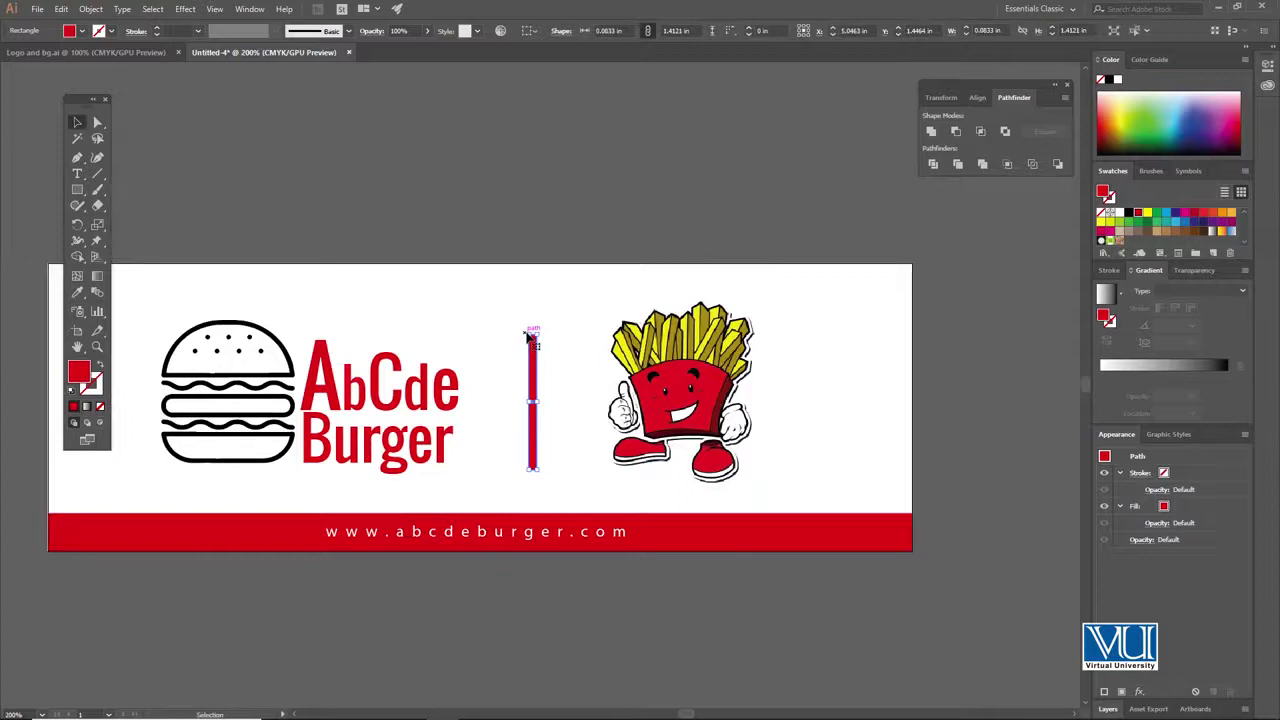
pyautogui.click(540, 237)
pyautogui.keyDown('alt'); pyautogui.click(489, 337); pyautogui.keyUp('alt')
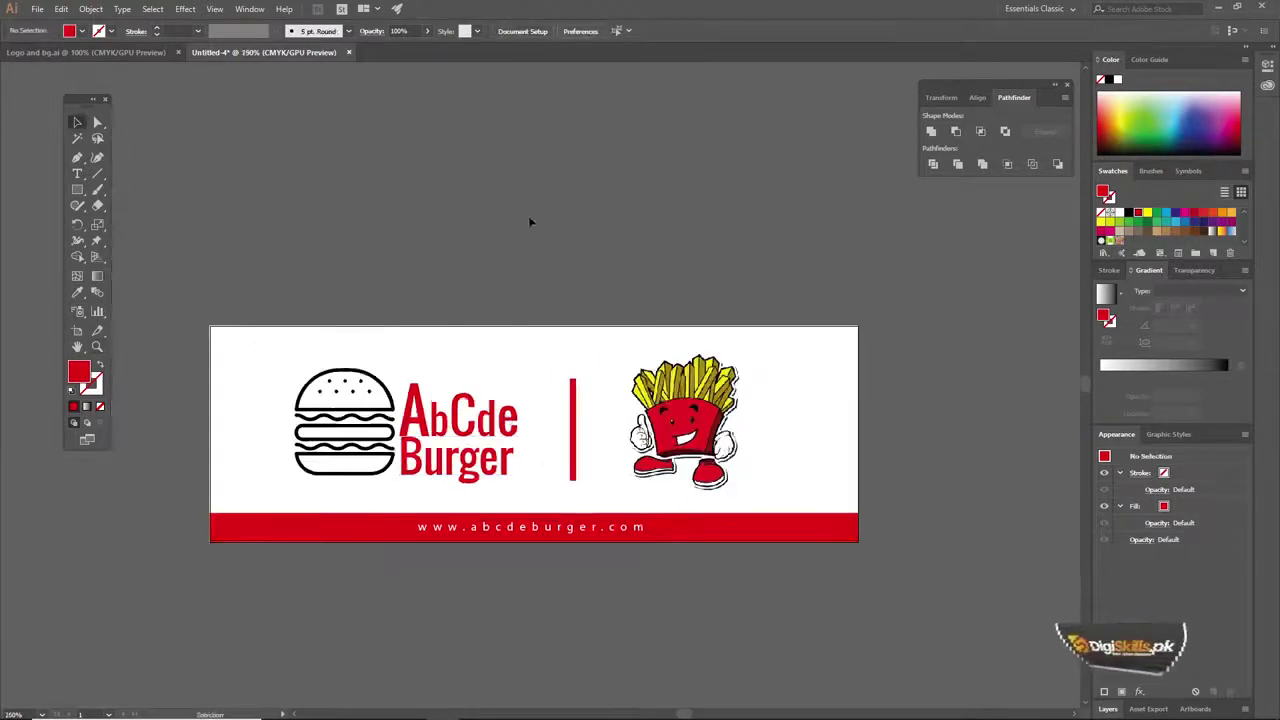
pyautogui.moveTo(563, 294); pyautogui.dragTo(561, 252)
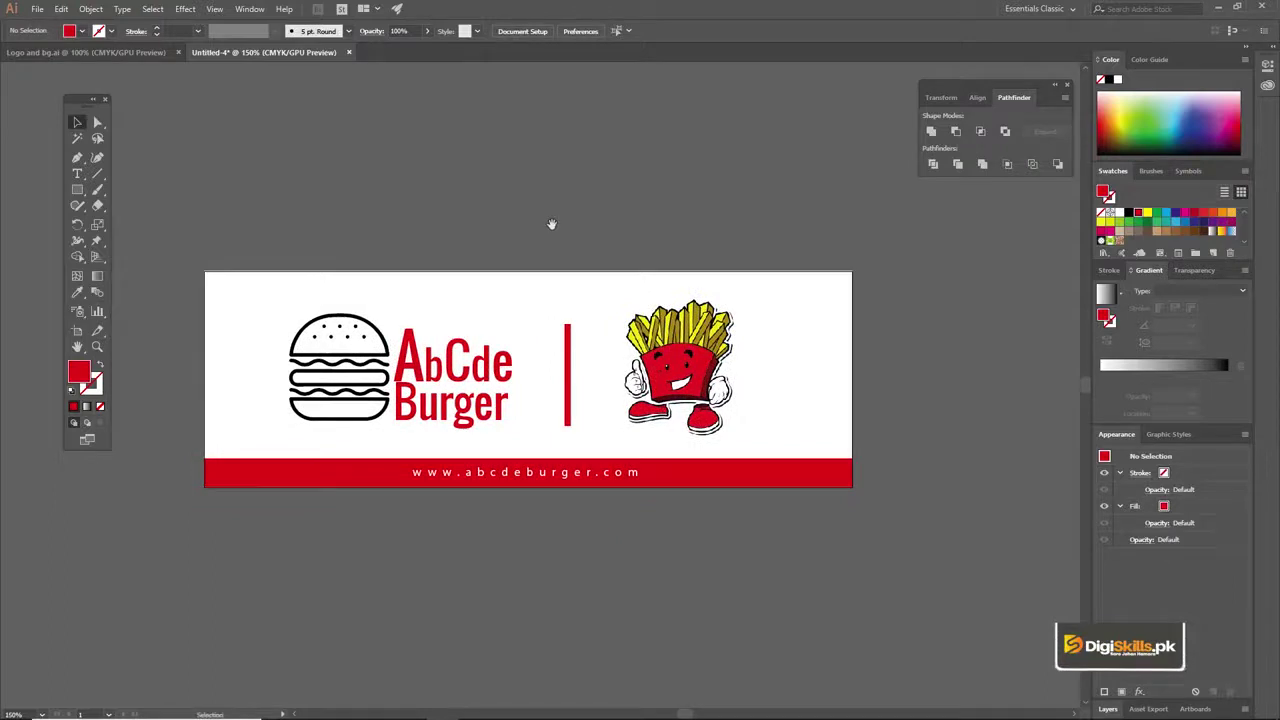